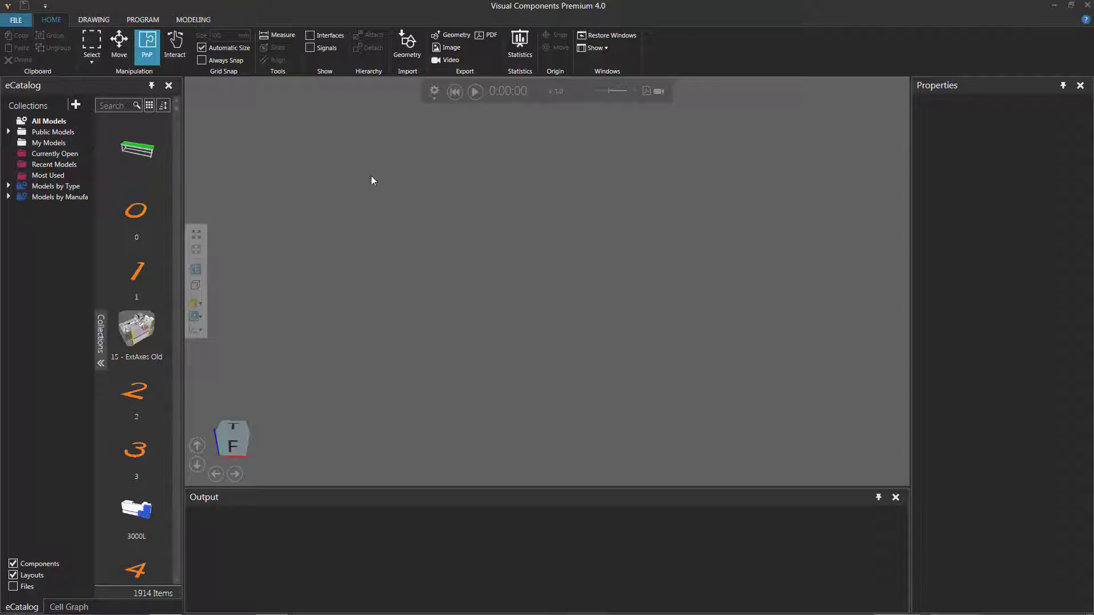
Create a new component and add a box geometry feature to its root
left_click(201, 23)
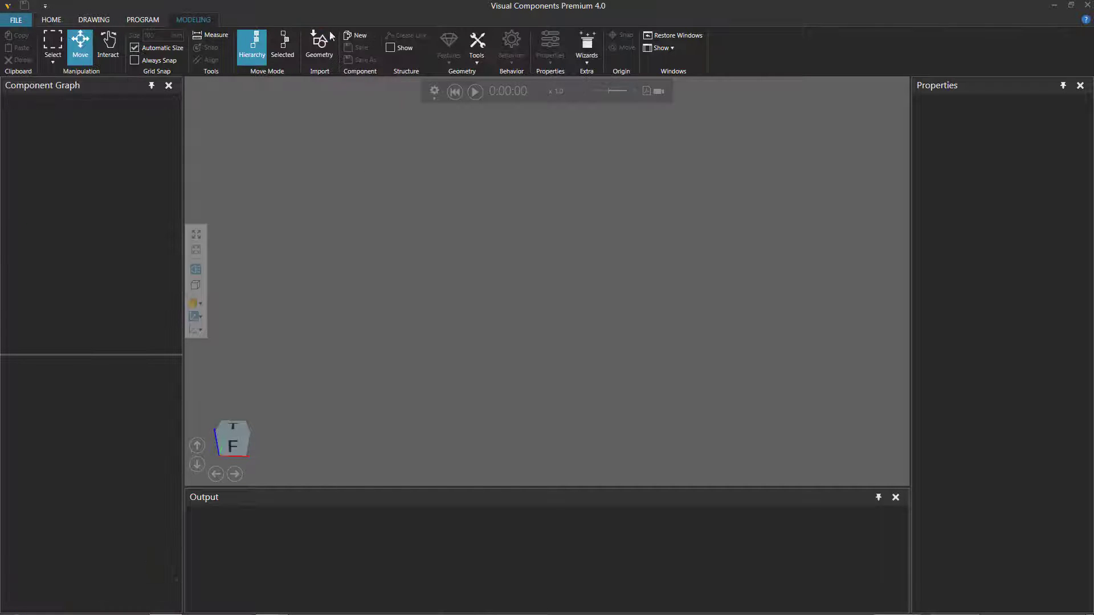
left_click(357, 36)
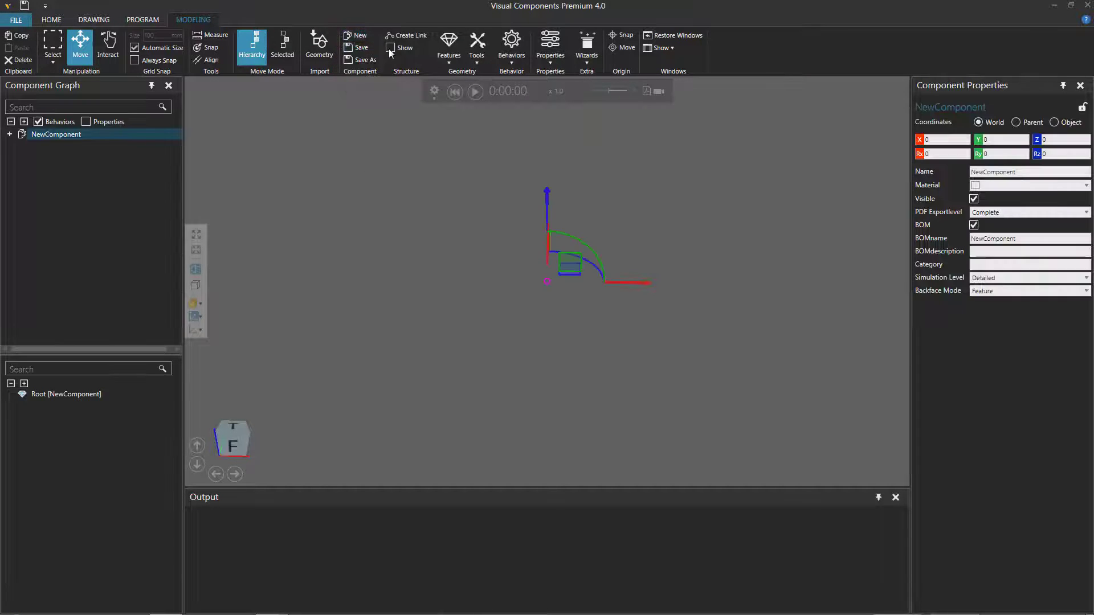
left_click(449, 54)
left_click(454, 86)
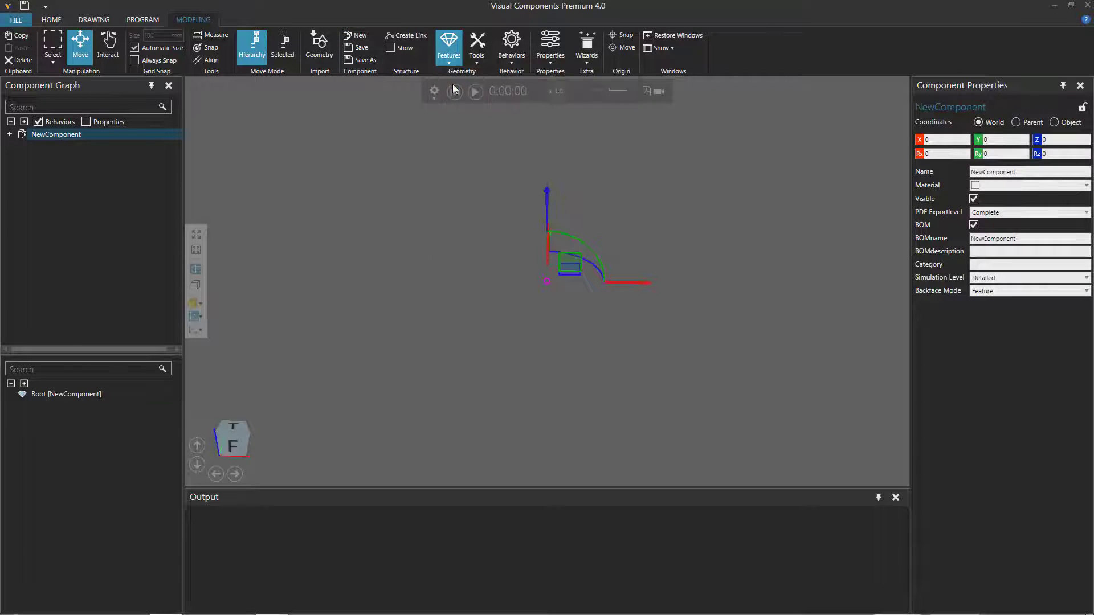
Set the new block's length and width to 1000 mm each
left_click(986, 212)
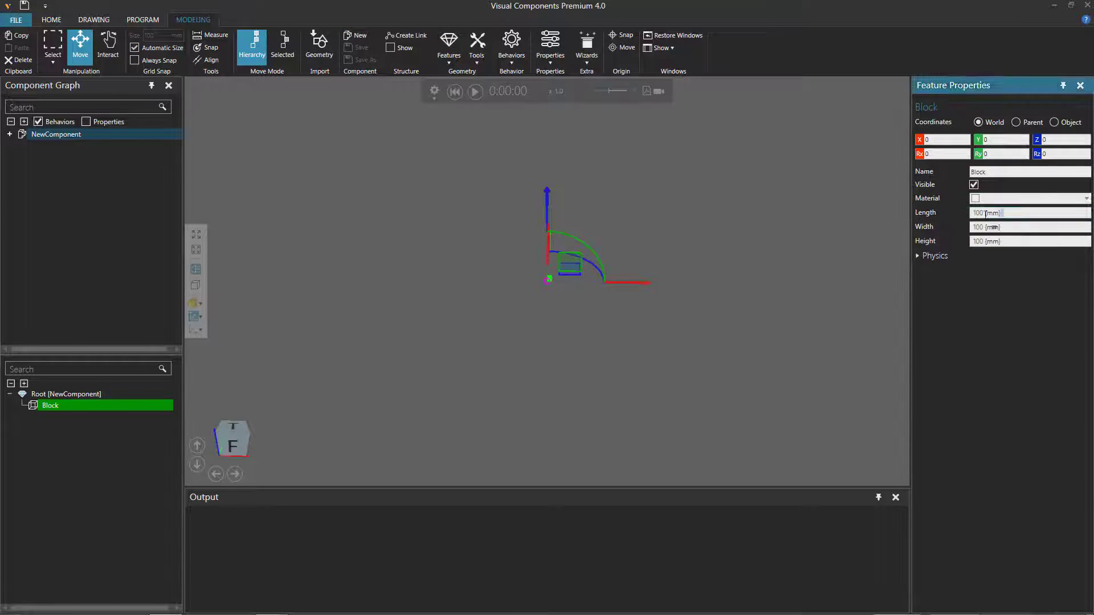
type("1000")
key("Tab")
type("1000")
key("Return")
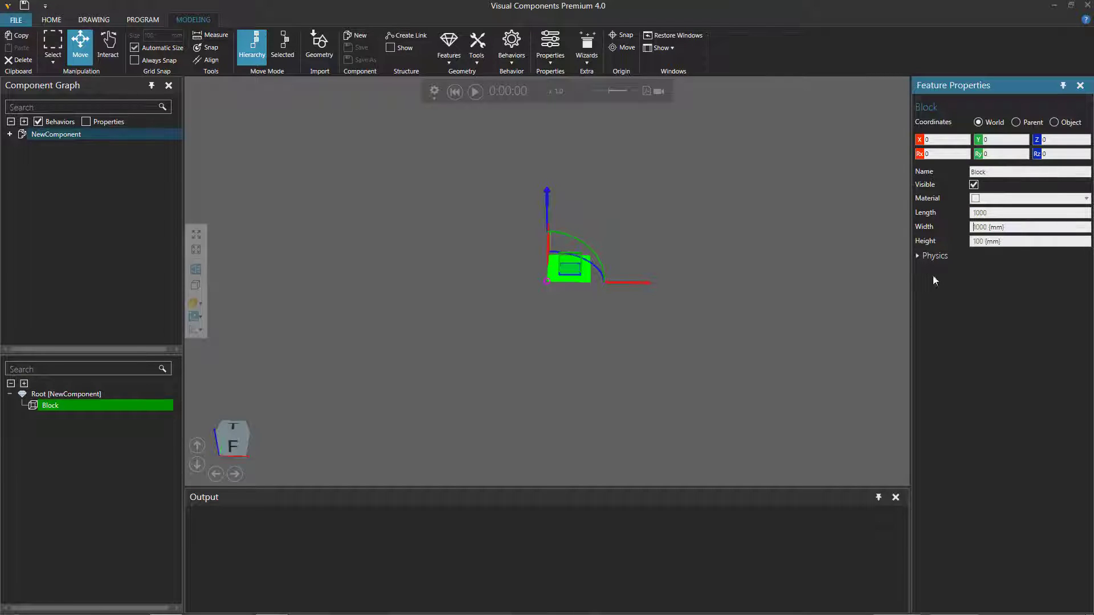
Set the block's physics collider to #Box
left_click(941, 258)
left_click(1001, 269)
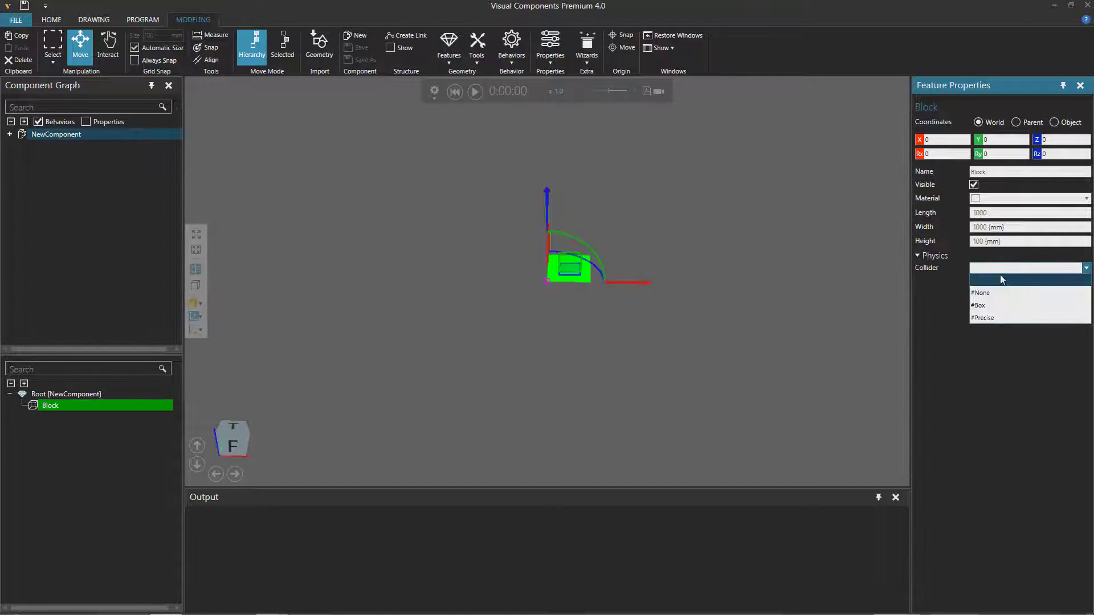
left_click(1000, 307)
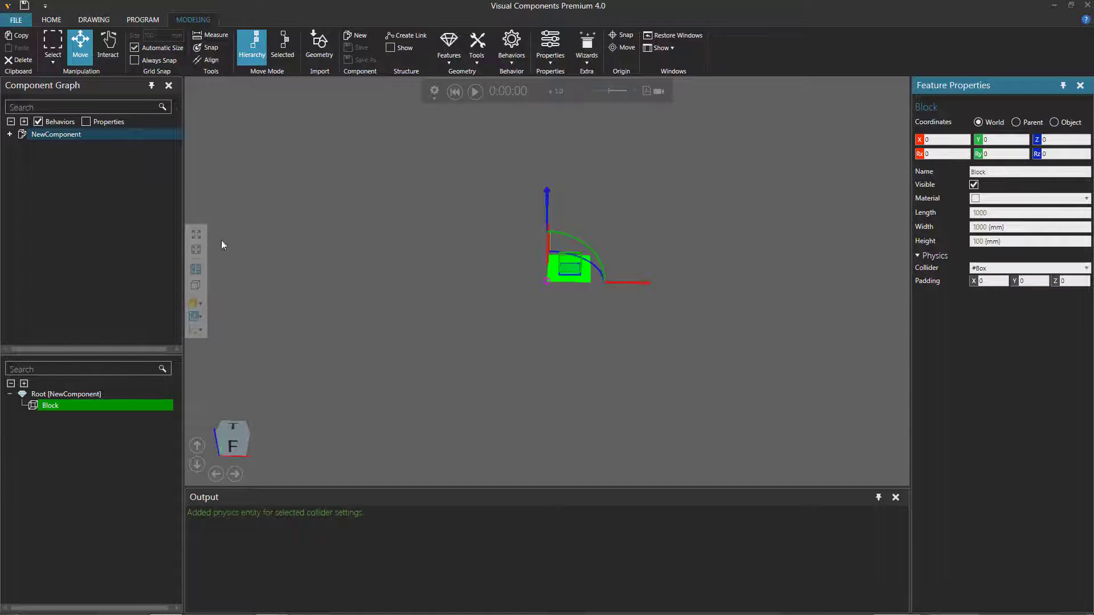
Run the simulation, pull the block sideways to test its physics, and reset the simulation
left_click(197, 234)
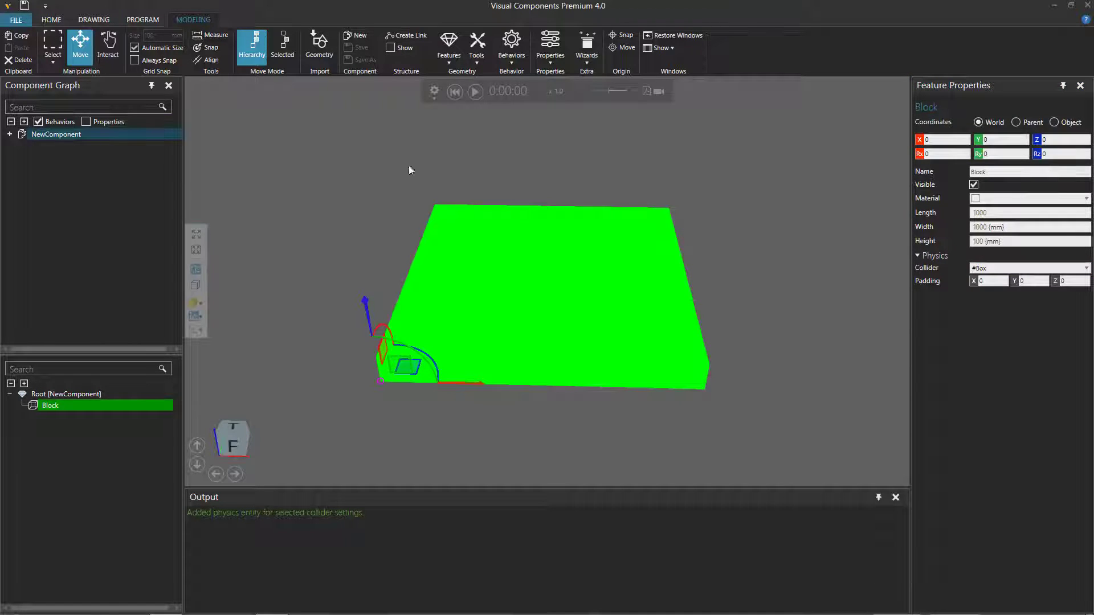
left_click(477, 92)
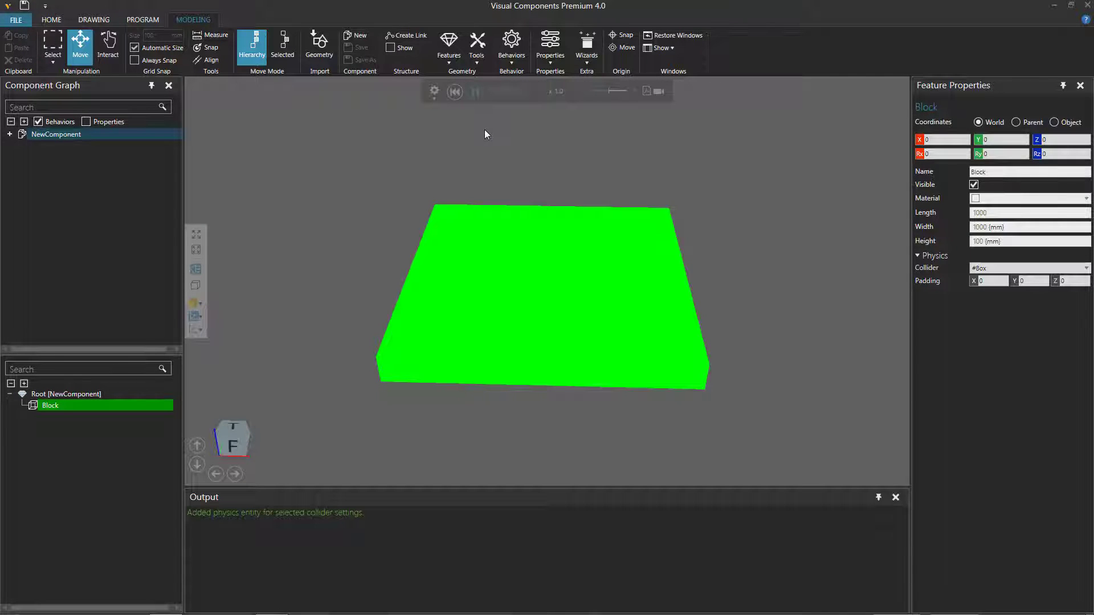
left_click_drag(610, 315, 501, 319)
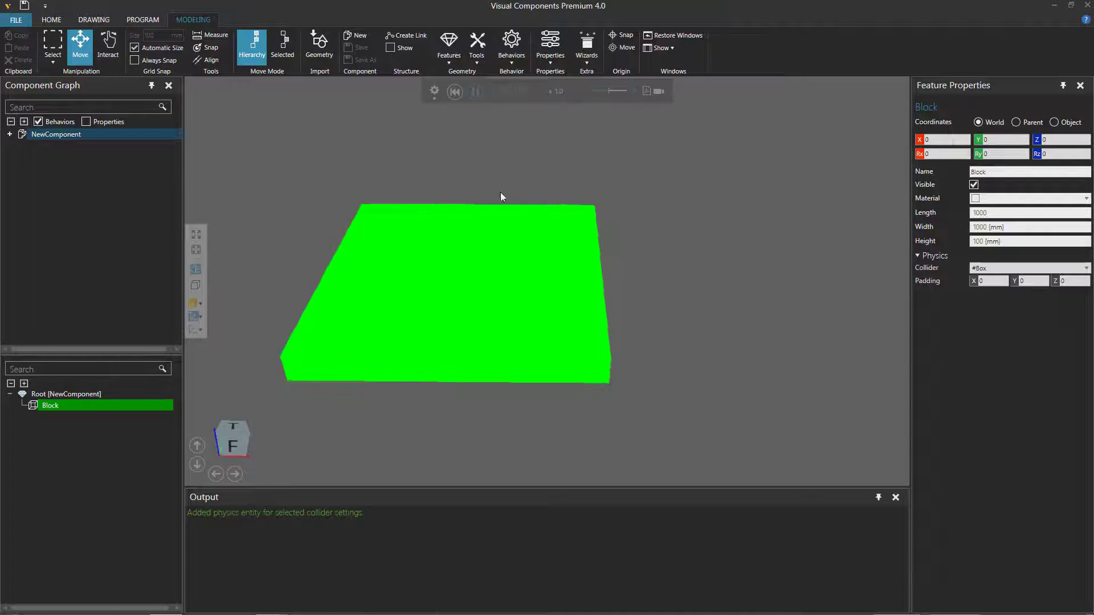
left_click(455, 92)
Create a child link in the component and move its origin to X 1500, clear of the large block
left_click(412, 36)
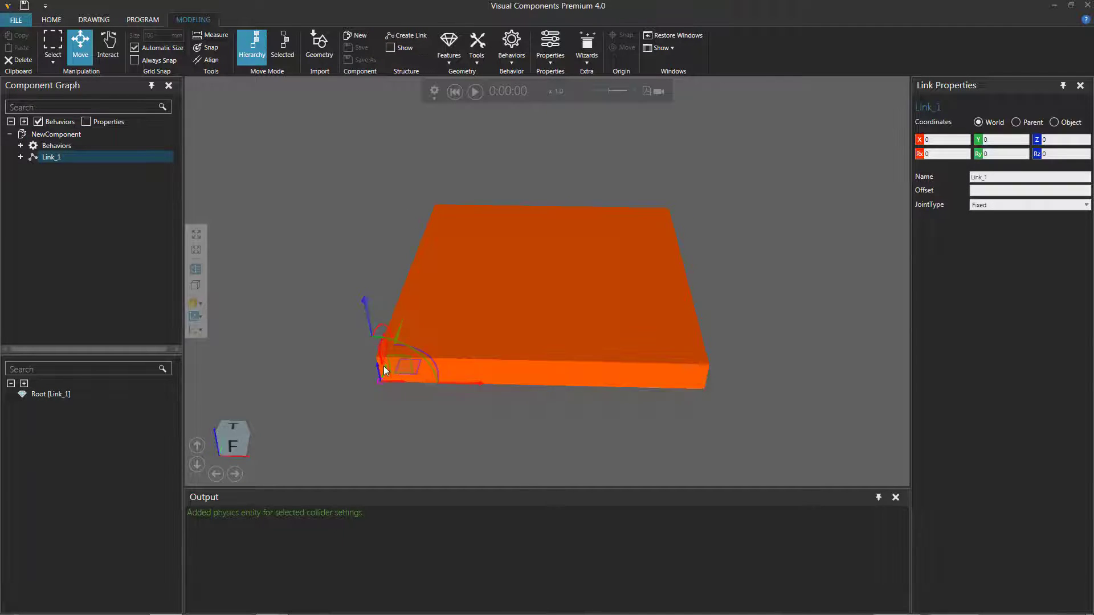
scroll(470, 402, "down", 3)
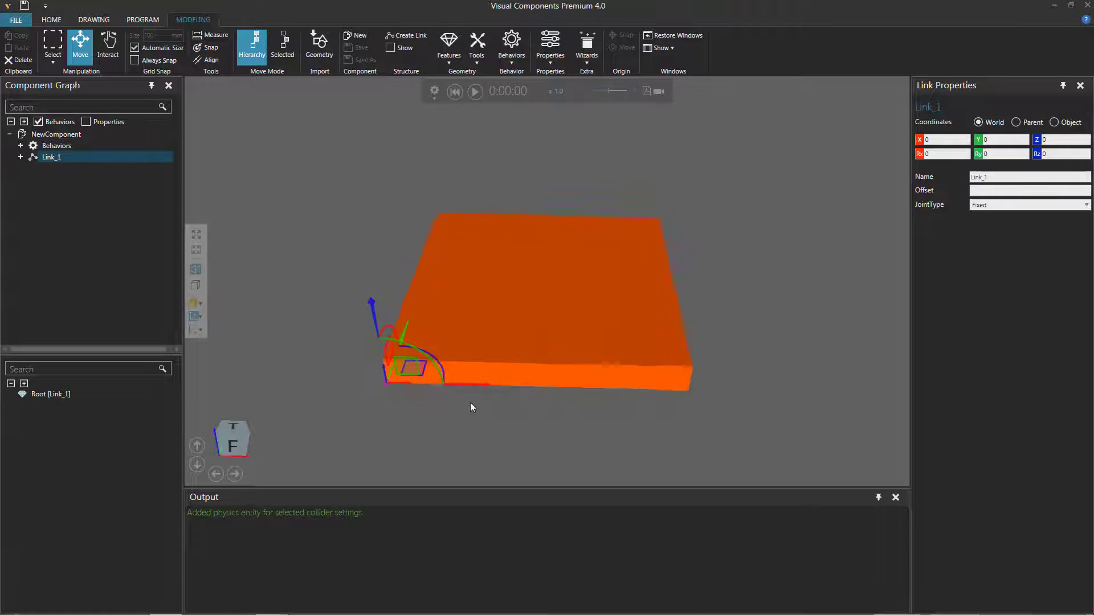
middle_click_drag(632, 432, 422, 396)
left_click_drag(377, 365, 737, 370)
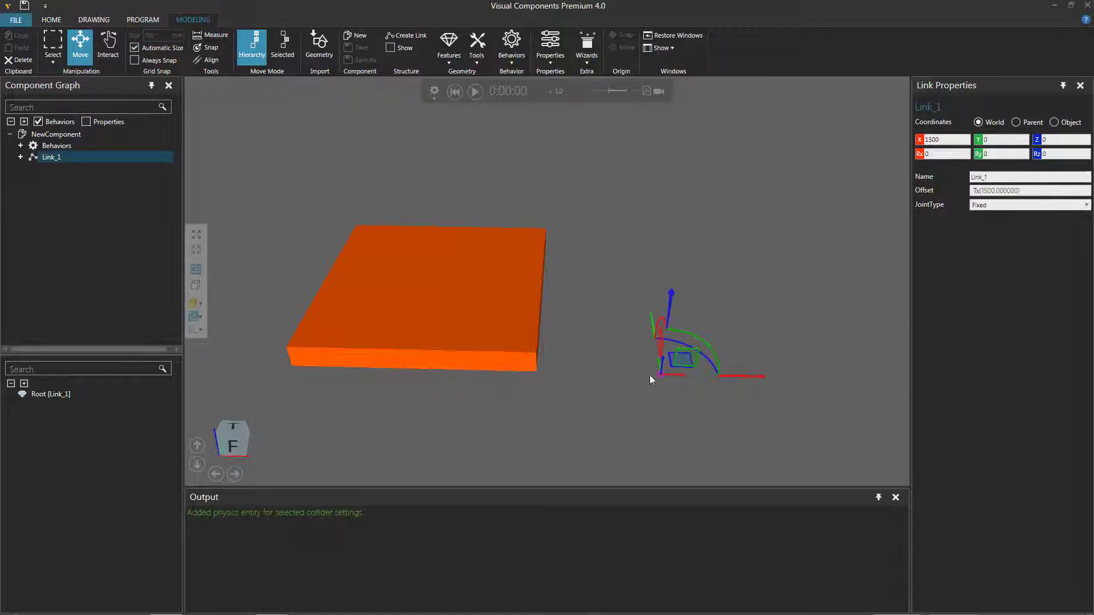
Add a box feature to the new link and set its length and width to 500 mm
left_click(448, 42)
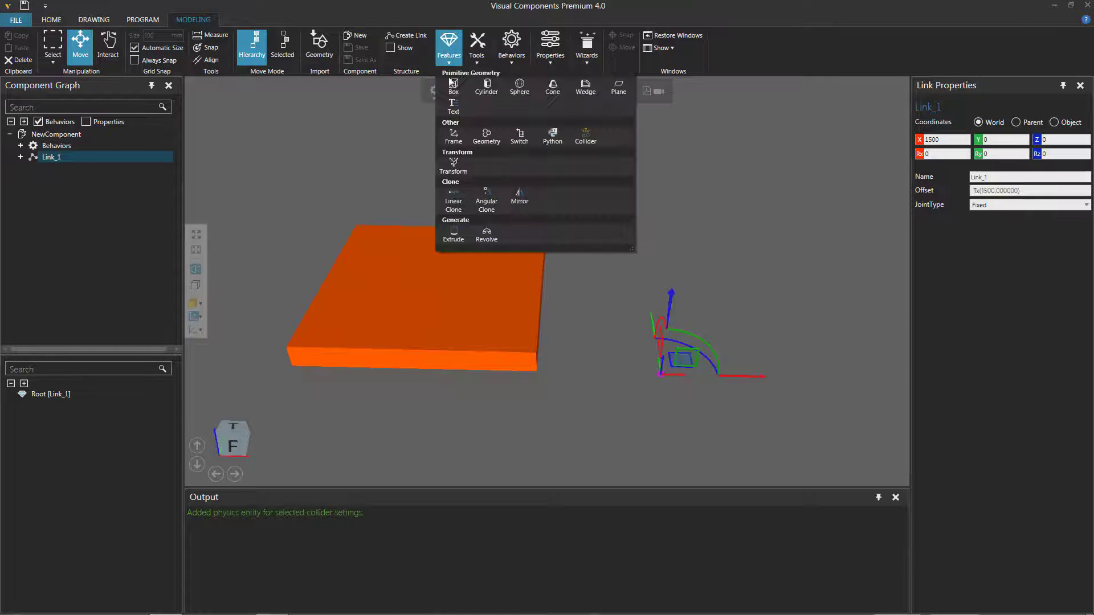
left_click(451, 83)
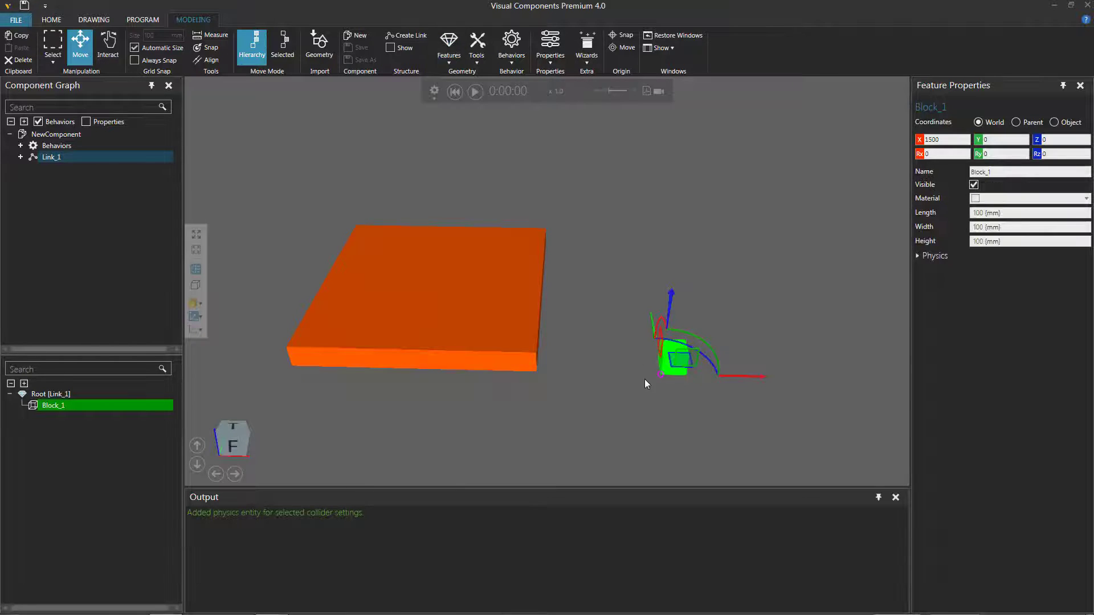
left_click(994, 212)
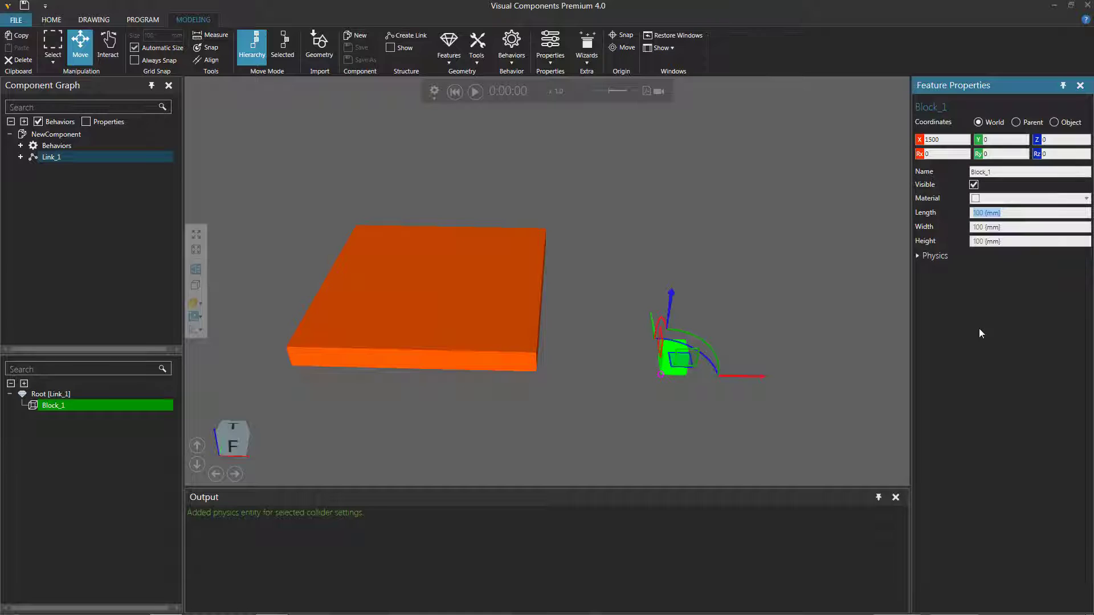
type("500")
key("Tab")
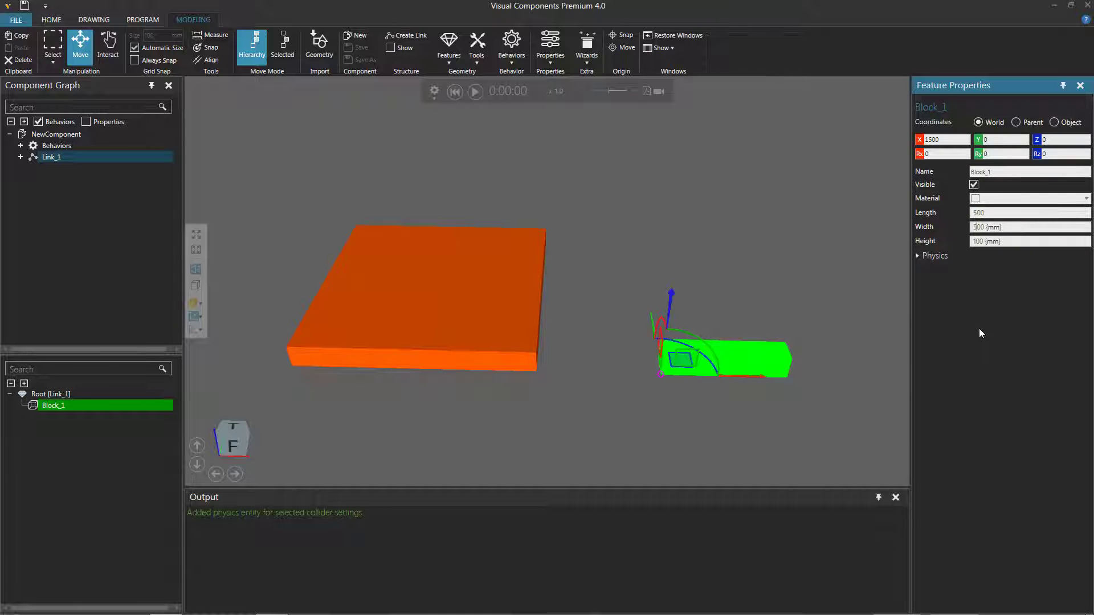
key("Return")
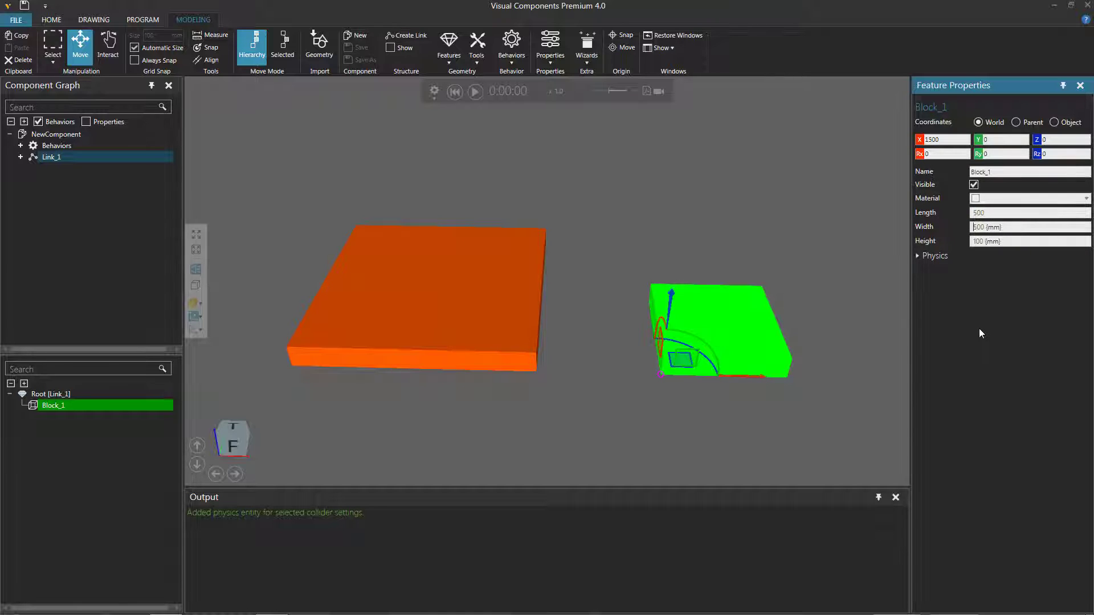
Set the physics collider of the link's smaller block to #Box
left_click(917, 256)
left_click(981, 268)
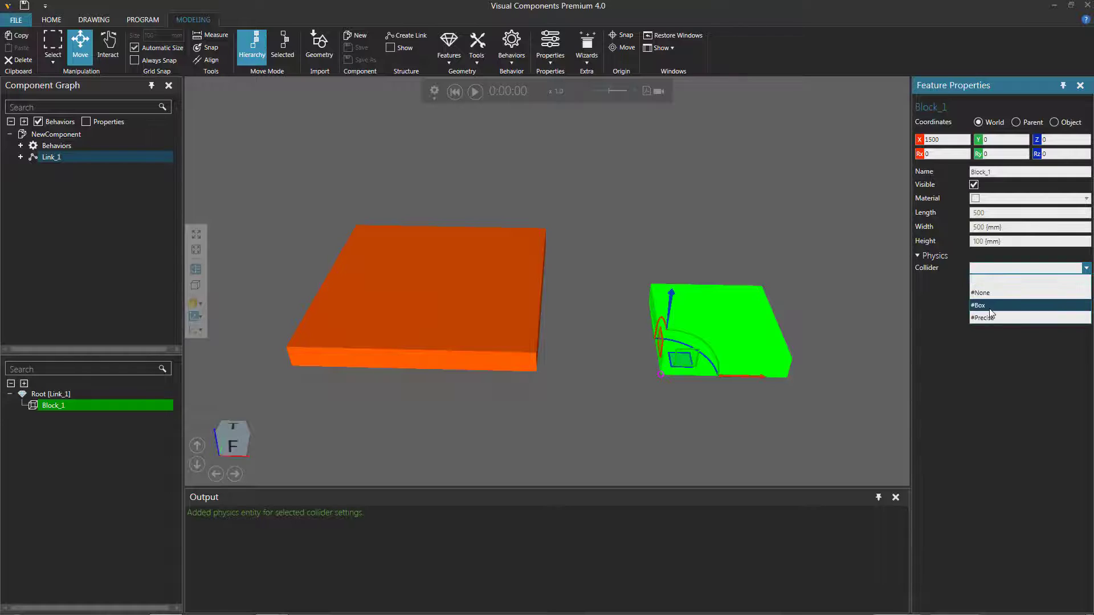
left_click(978, 305)
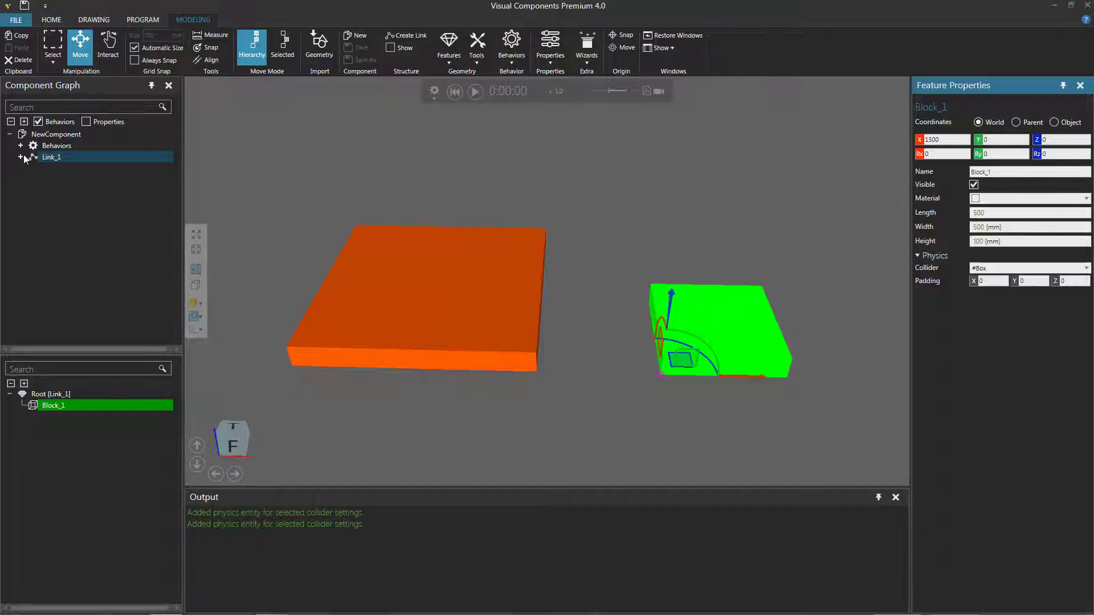
Expand the component's full structure and set the physics type of the link's physics entity to #In Physics
left_click(24, 121)
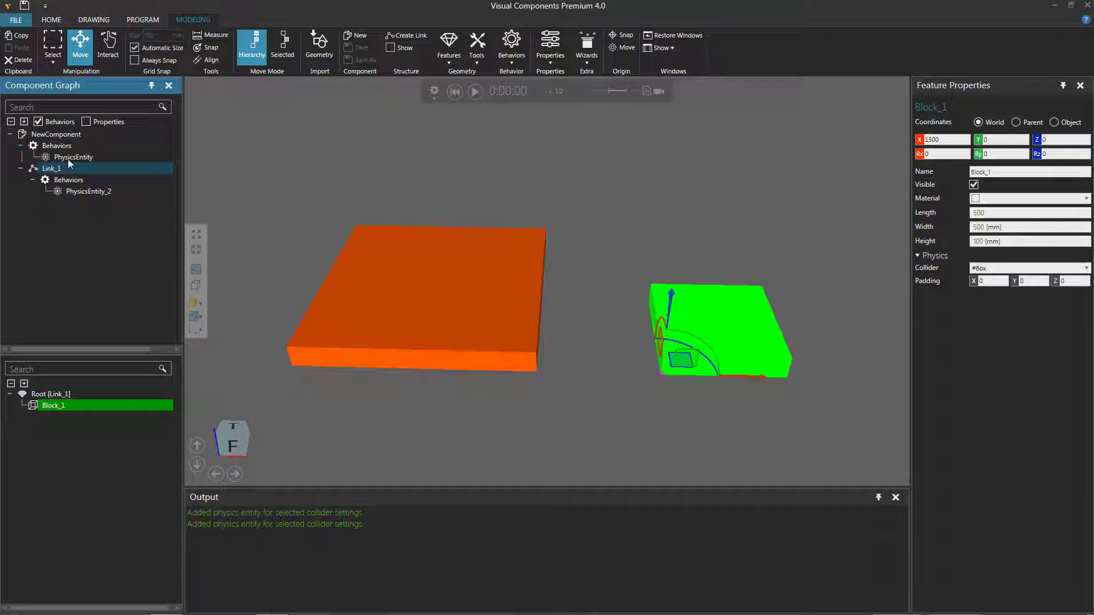
left_click(79, 158)
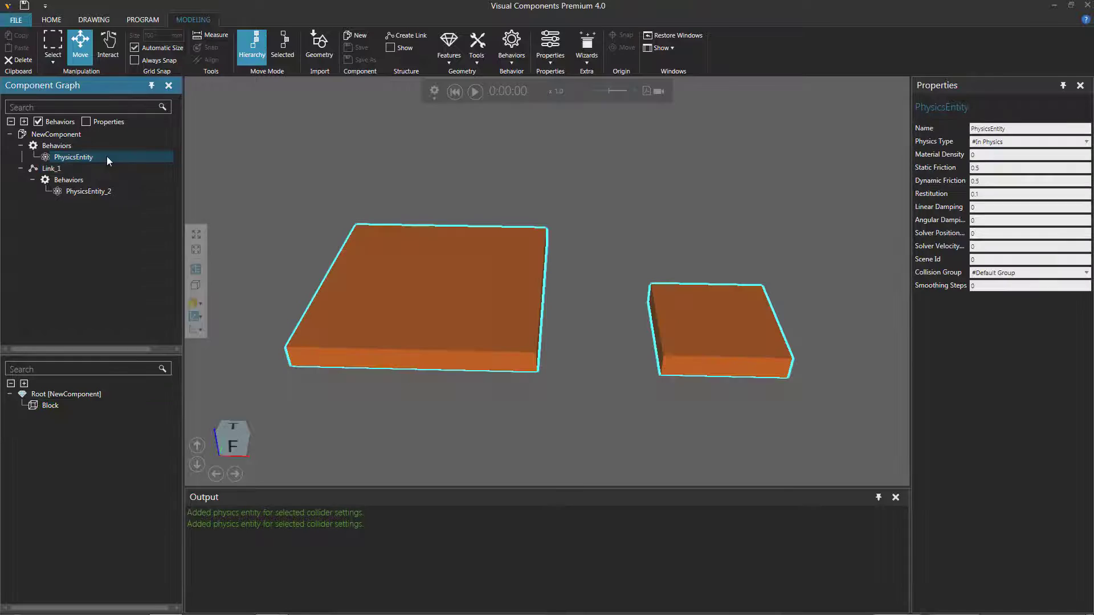
left_click(88, 190)
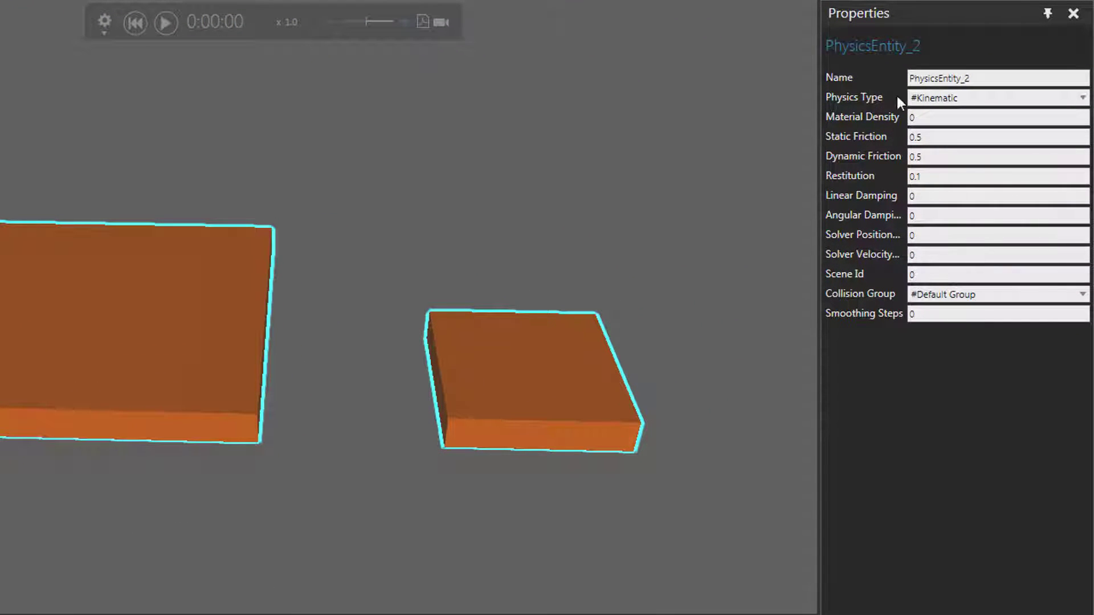
left_click(937, 96)
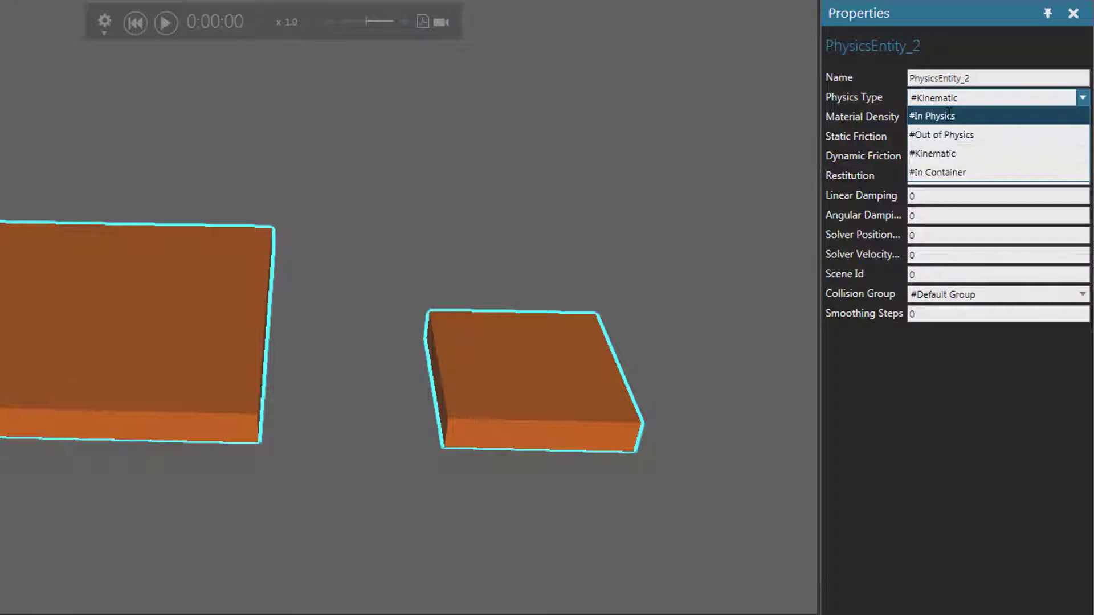
left_click(948, 116)
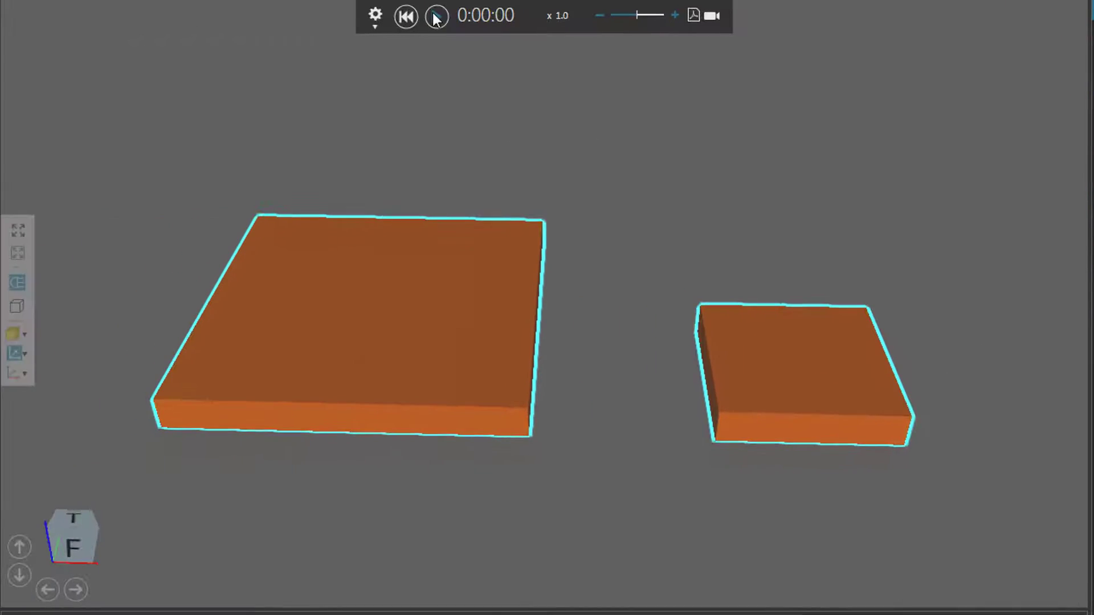
Run the simulation, pull both blocks around to test whether they move independently, and reset the simulation
left_click(435, 18)
left_click_drag(475, 354, 501, 342)
left_click_drag(755, 408, 818, 394)
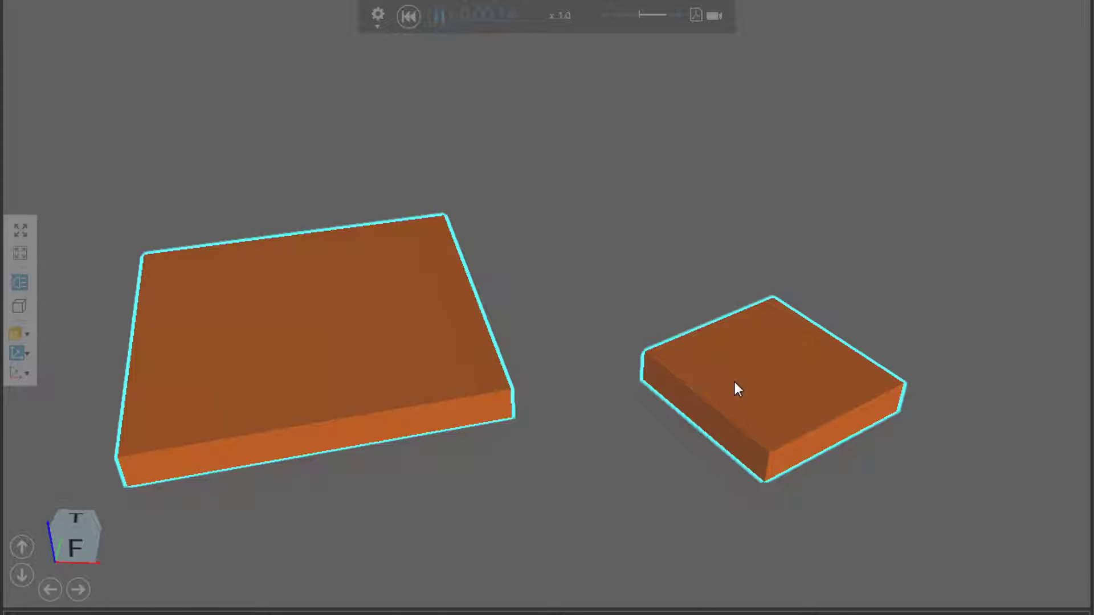
left_click_drag(733, 382, 956, 415)
left_click_drag(843, 341, 962, 447)
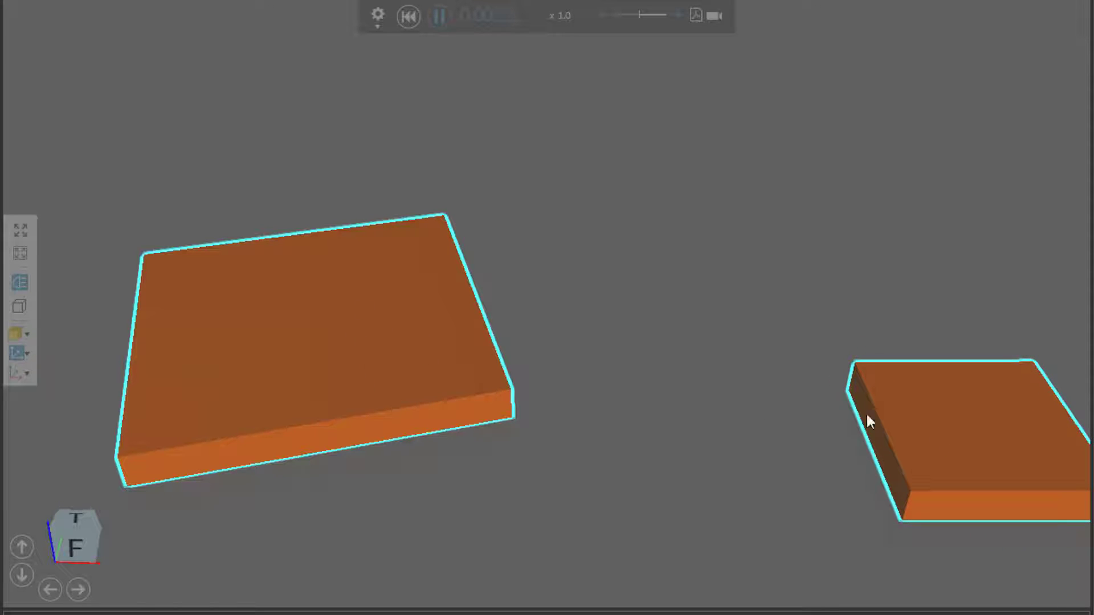
left_click_drag(866, 421, 826, 436)
left_click(410, 19)
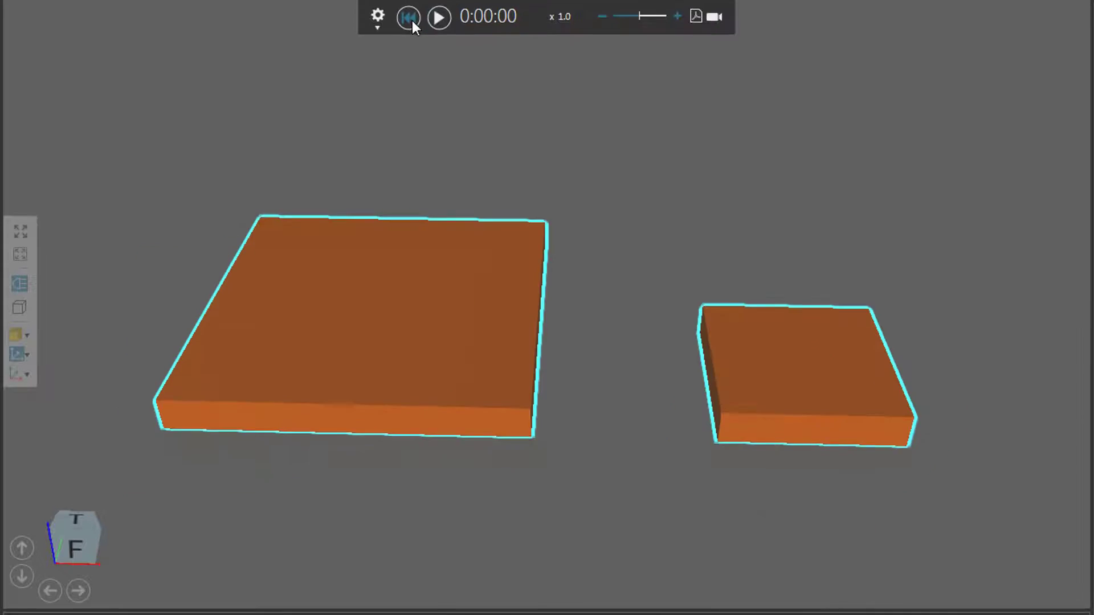
Add a physics joint behavior to the link and attach it to NewComponent::NewComponent
left_click(490, 83)
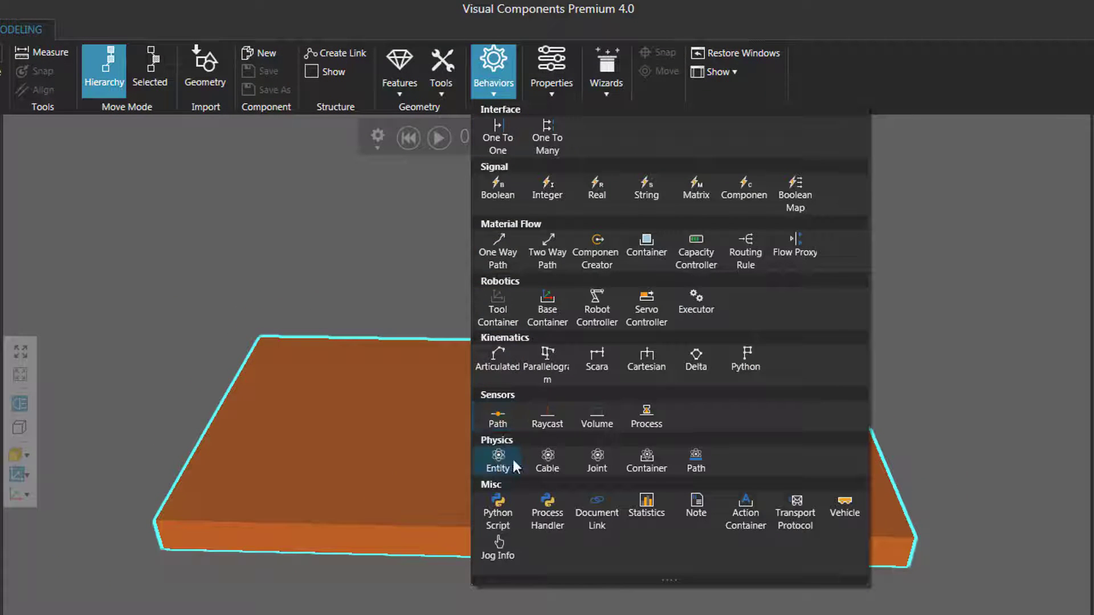
left_click(596, 459)
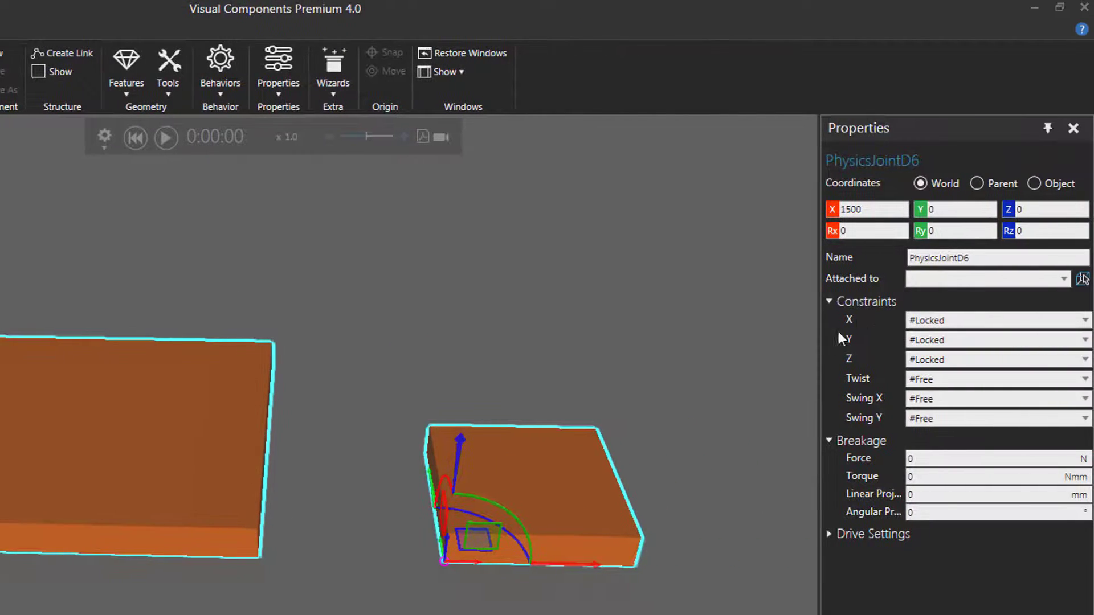
left_click(966, 282)
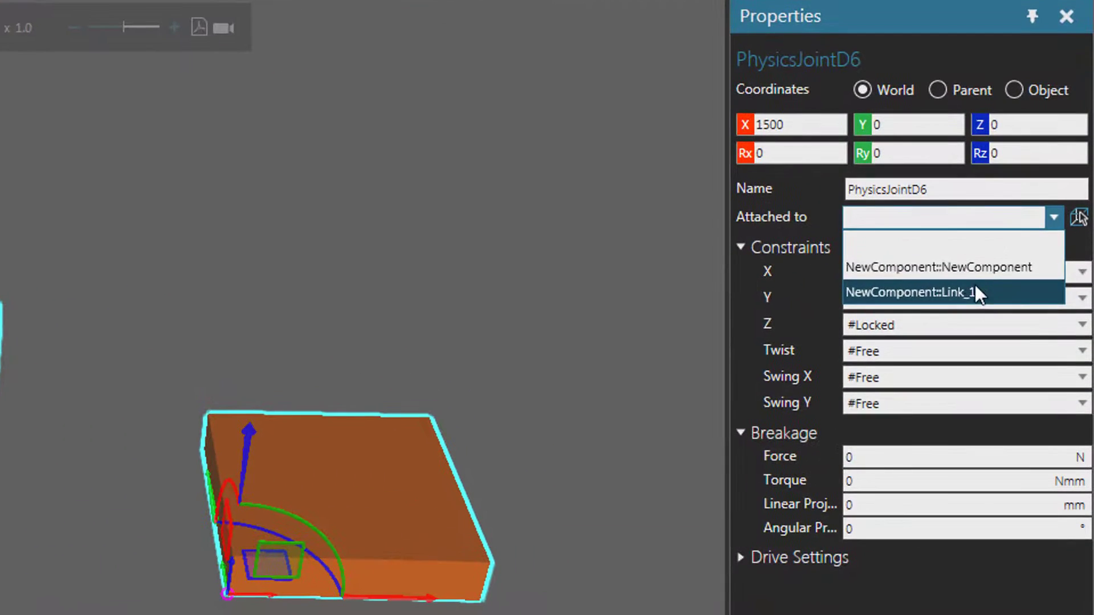
left_click(968, 267)
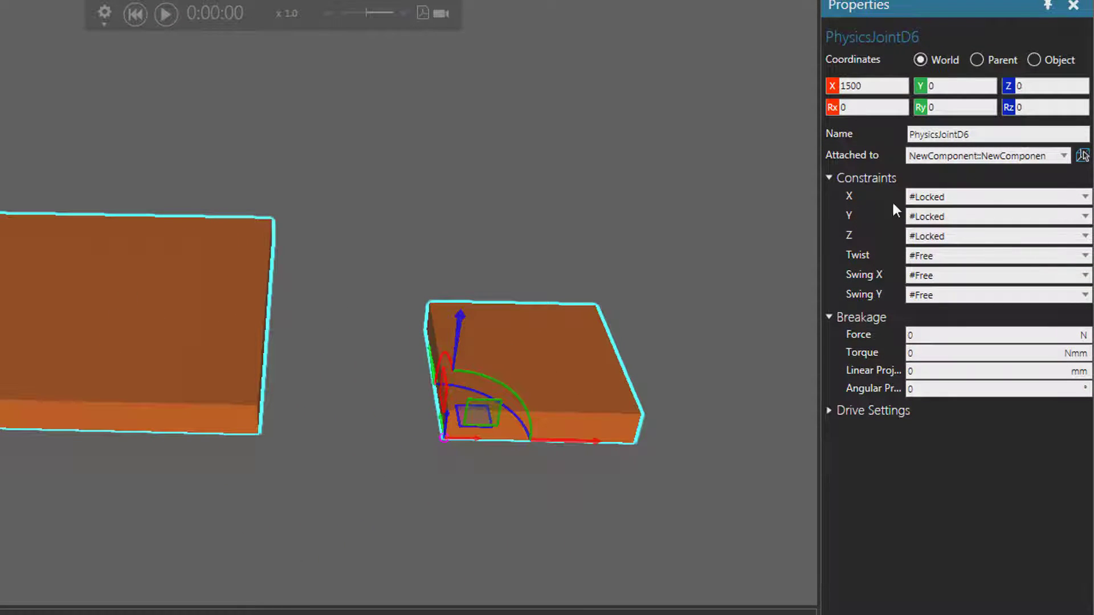
Set the joint's Twist, Swing X and Swing Y constraints to #Locked
left_click(932, 258)
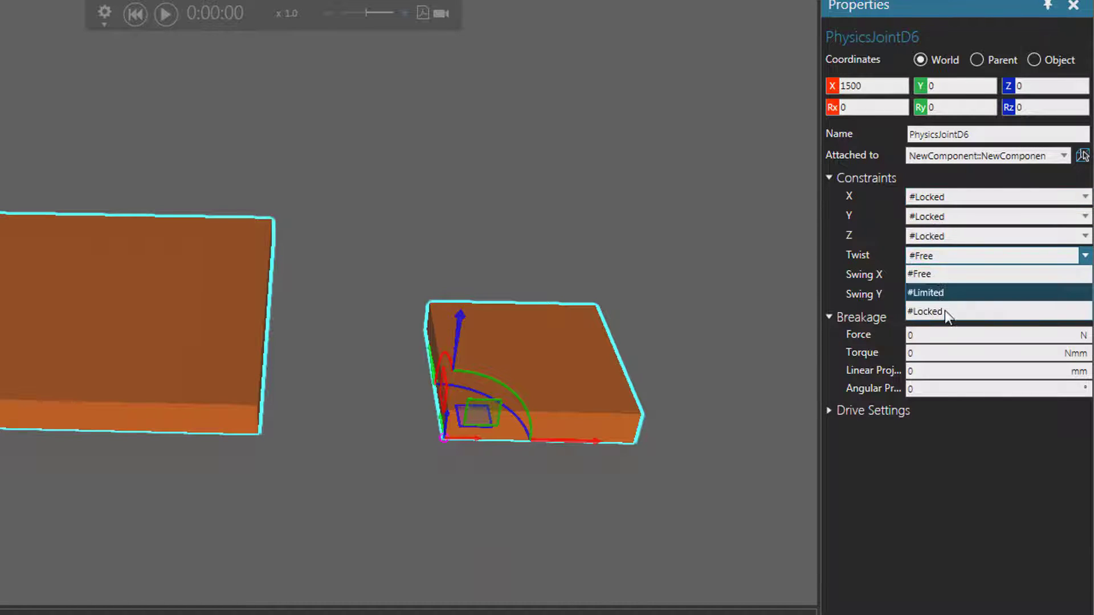
left_click(945, 309)
left_click(944, 276)
left_click(951, 329)
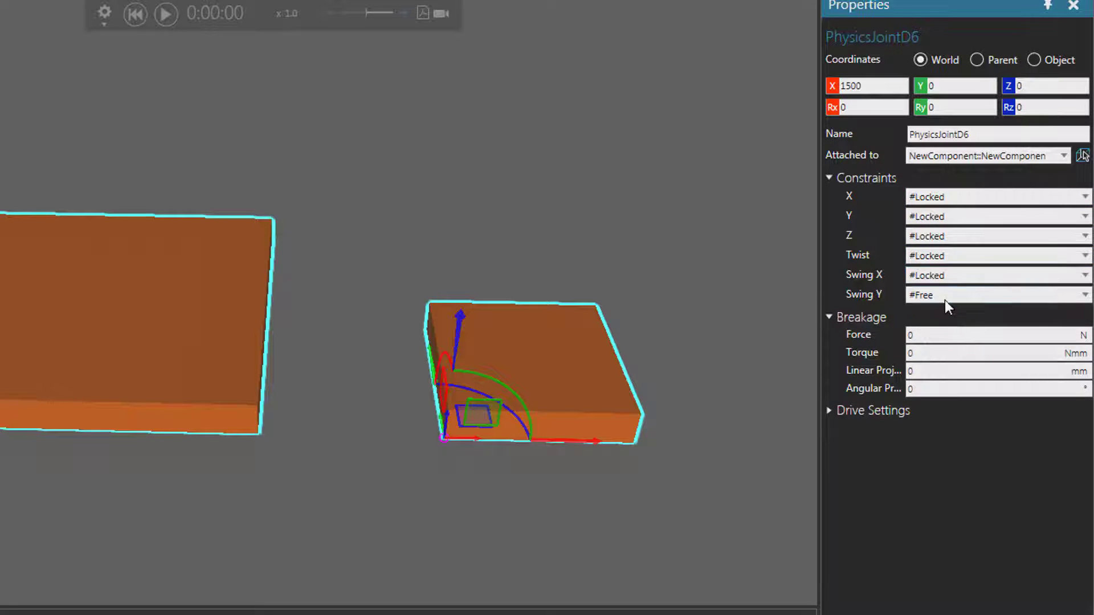
left_click(945, 297)
left_click(952, 351)
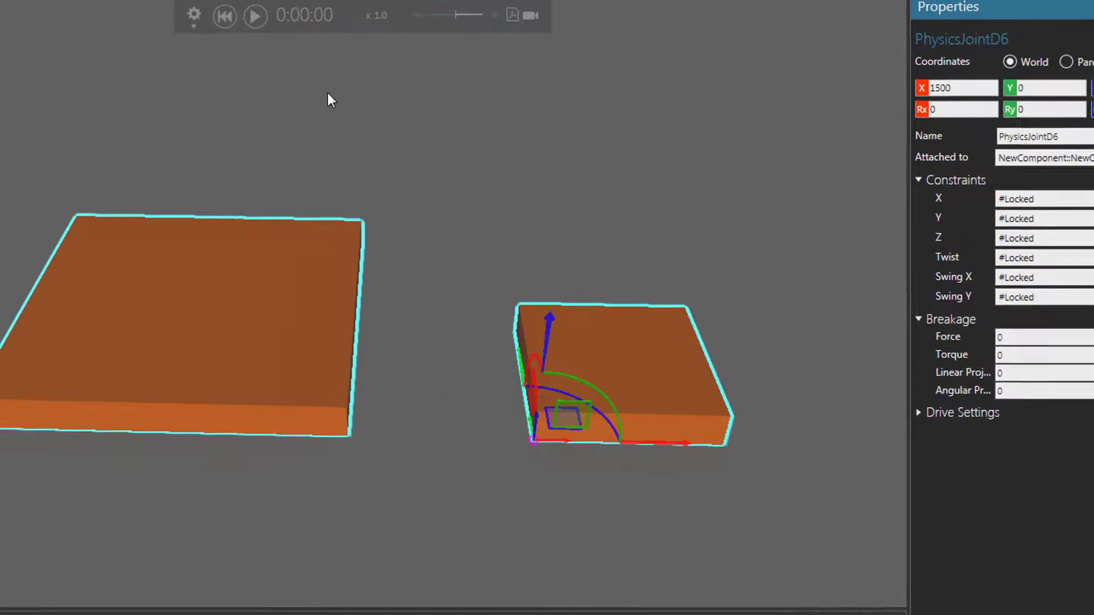
Run the simulation, pull both blocks to test the fully locked joint, and reset the simulation
left_click(445, 21)
left_click_drag(498, 348, 438, 393)
left_click_drag(671, 424, 783, 392)
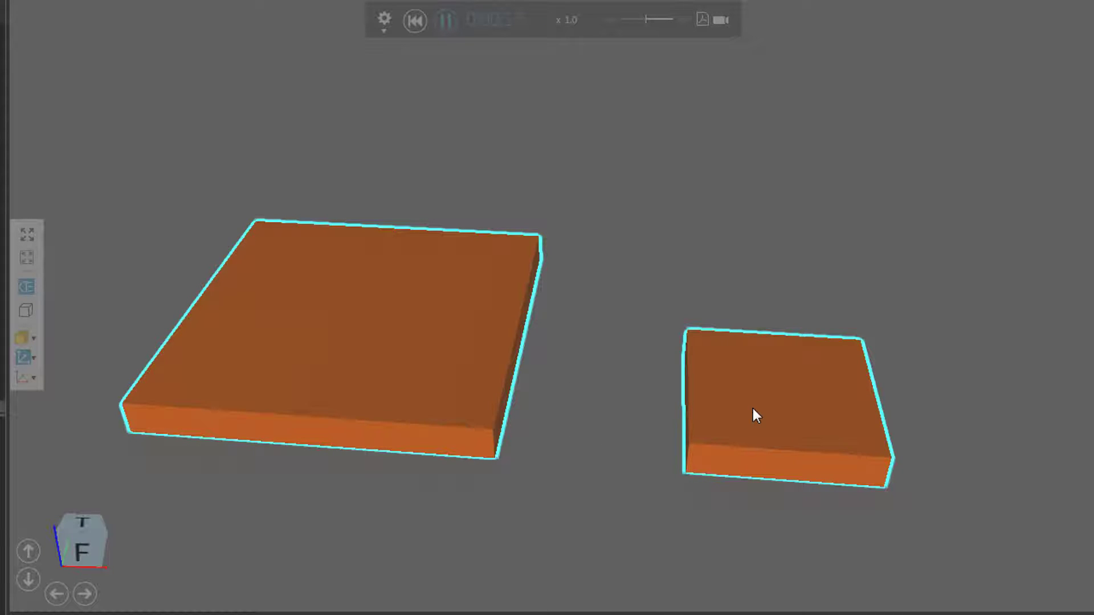
left_click_drag(753, 407, 787, 411)
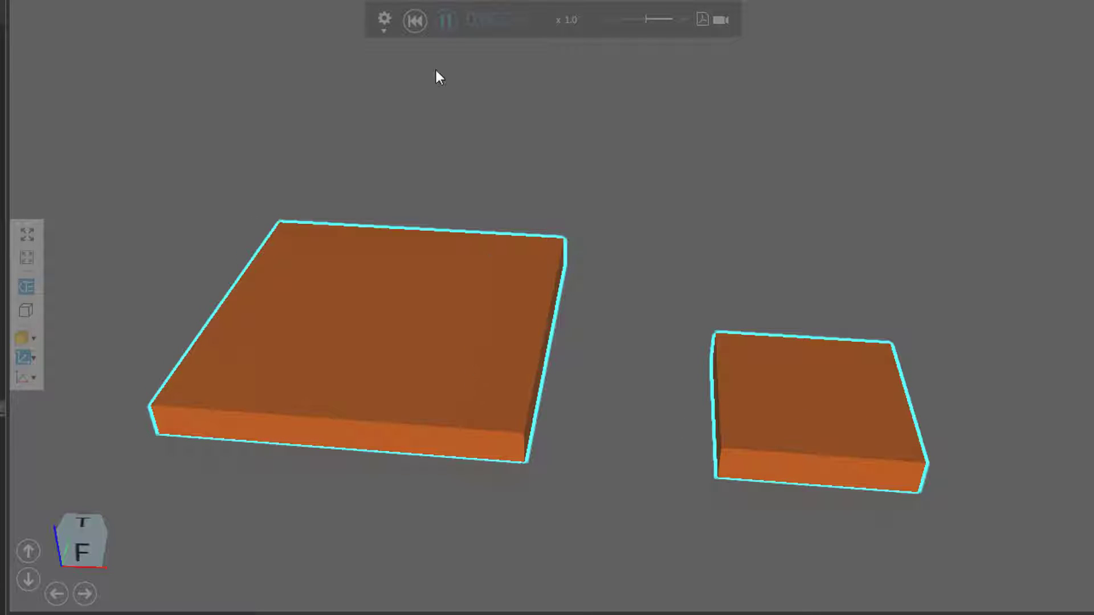
left_click(415, 21)
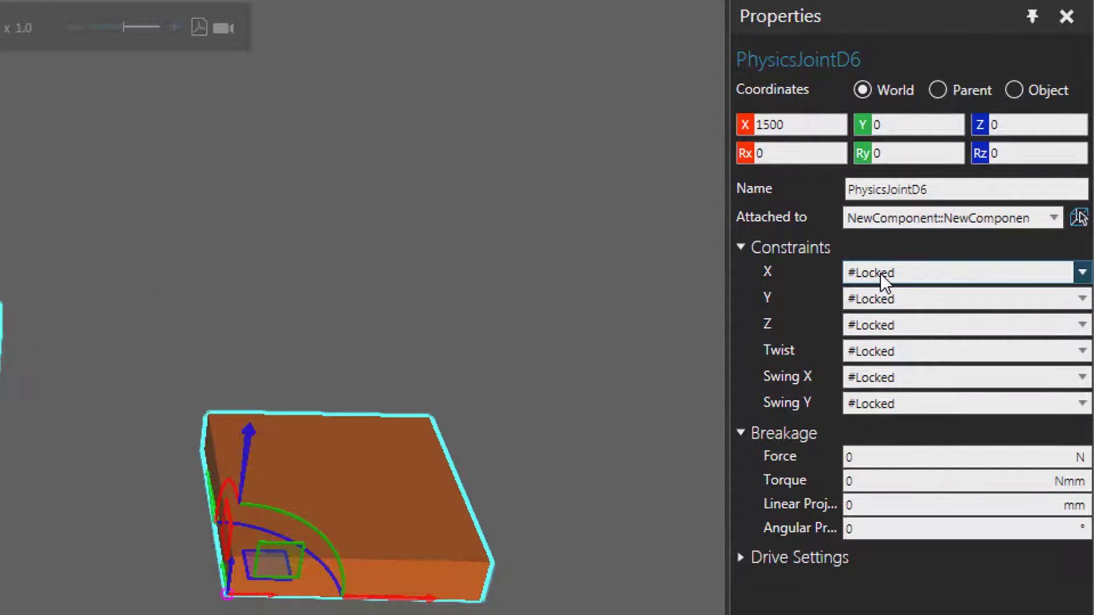
Set the joint's X constraint to #Free, test it by pulling both blocks in simulation, and reset
left_click(881, 275)
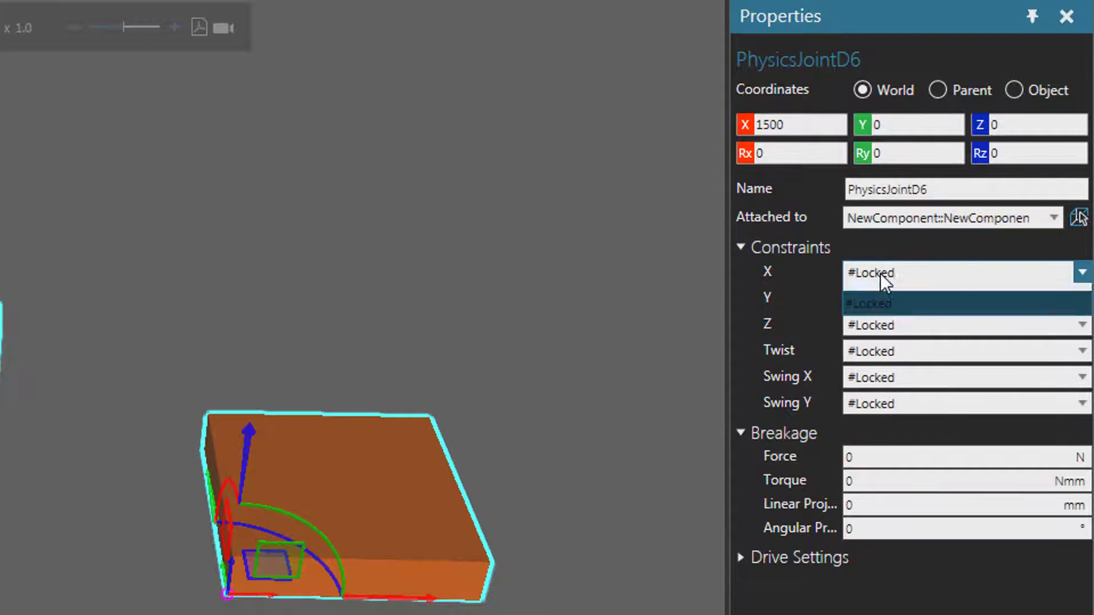
left_click(883, 292)
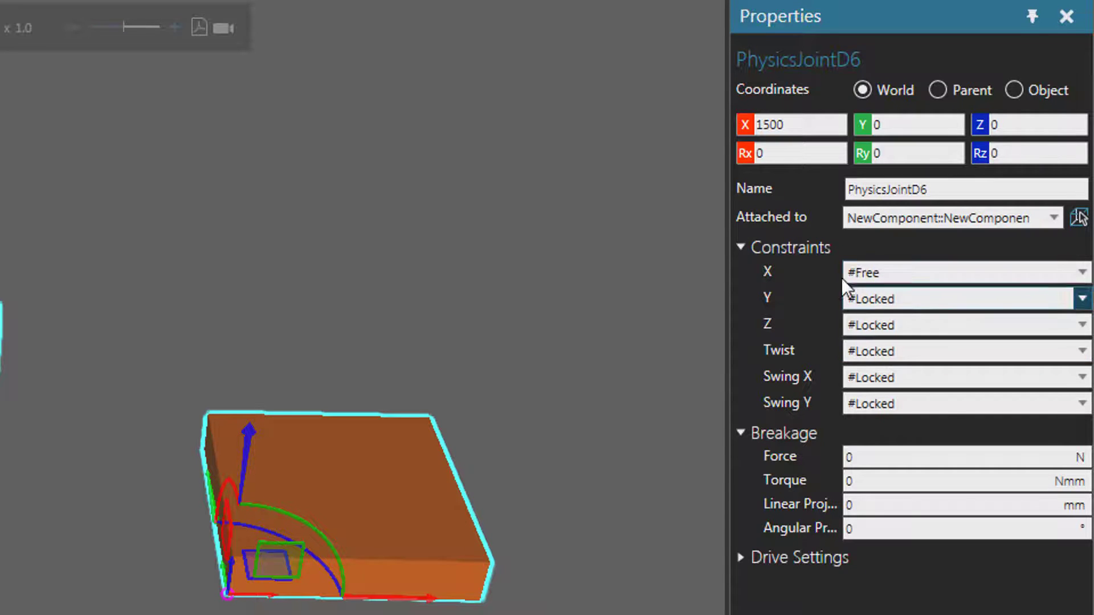
left_click(445, 20)
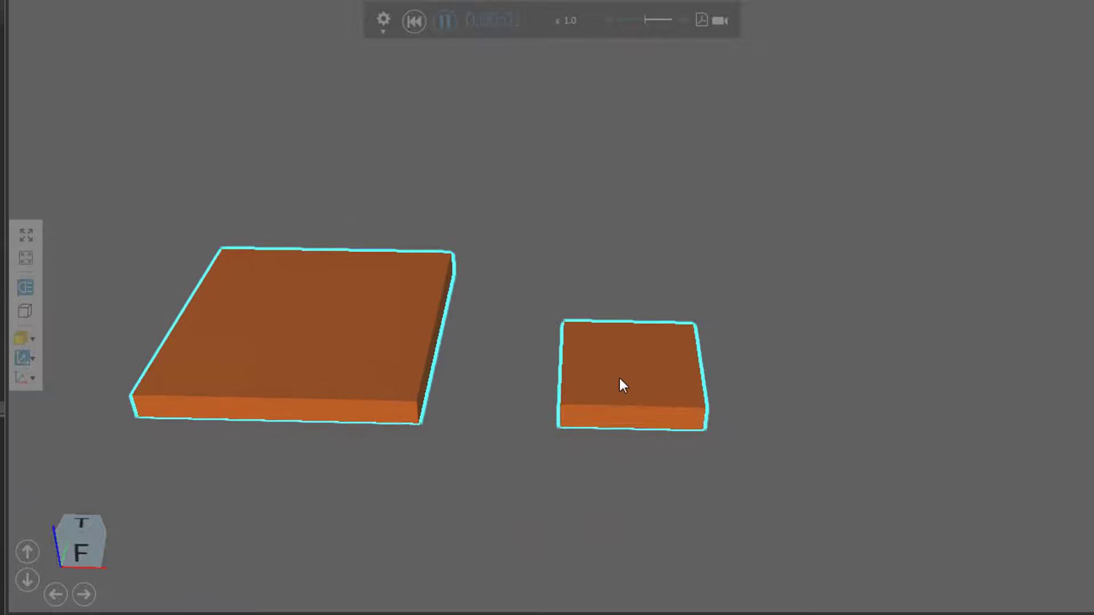
left_click_drag(620, 379, 896, 245)
left_click_drag(376, 356, 328, 352)
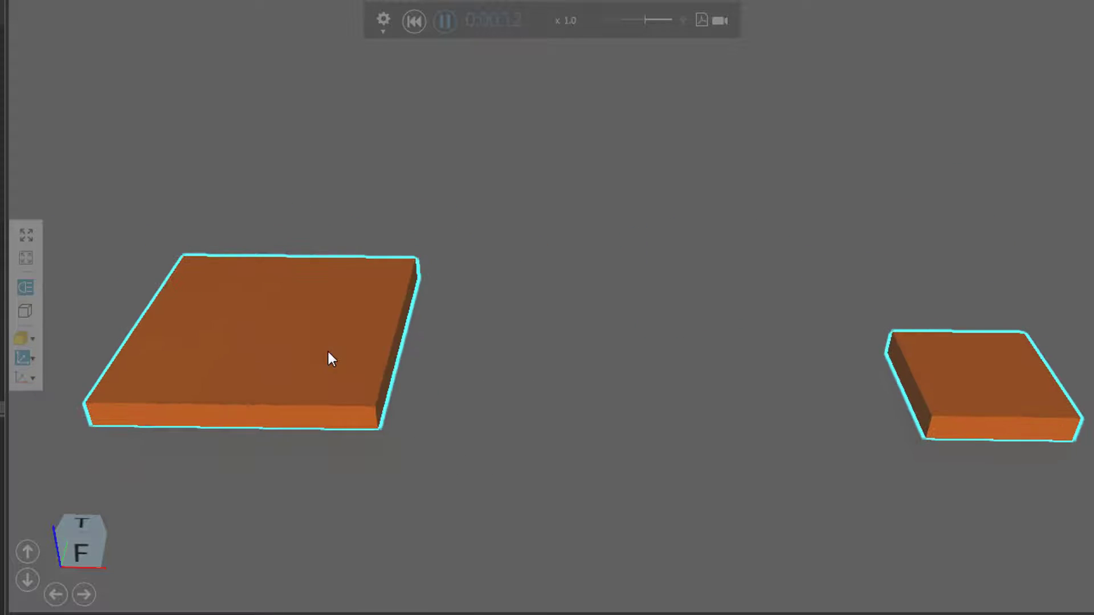
left_click(413, 23)
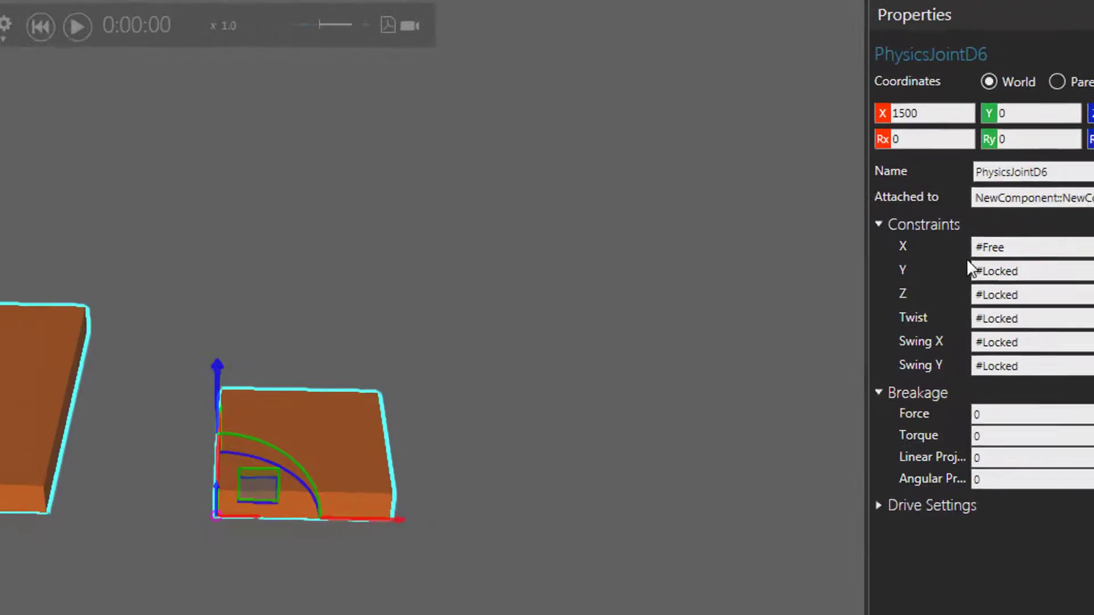
Set the joint's X constraint to #Limited with a limit value of 200 mm, test it in simulation, and reset
left_click(1000, 246)
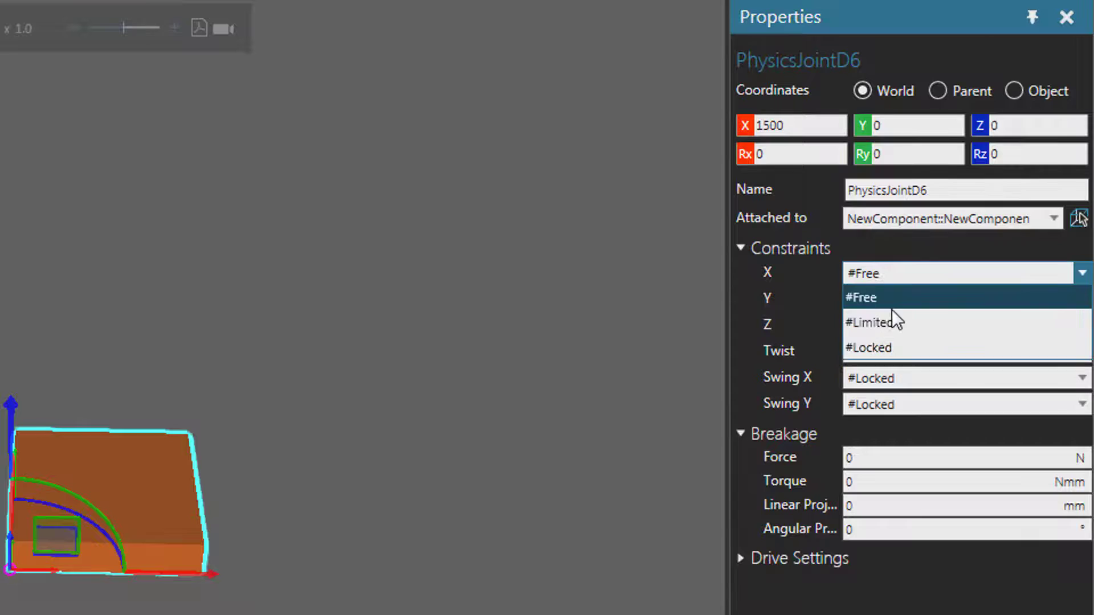
left_click(896, 322)
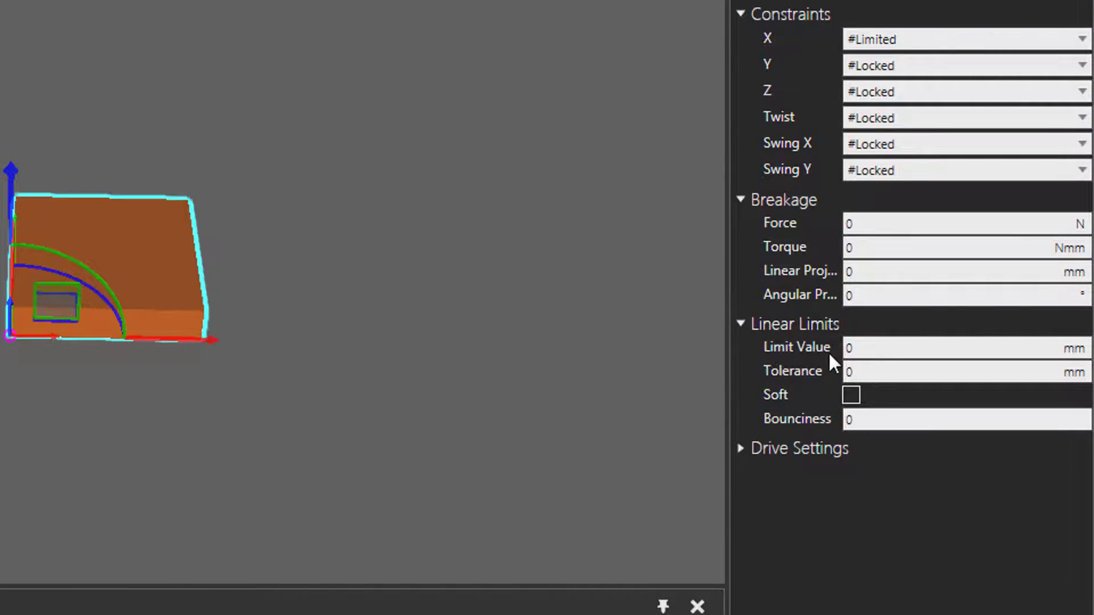
left_click(858, 349)
key("Return")
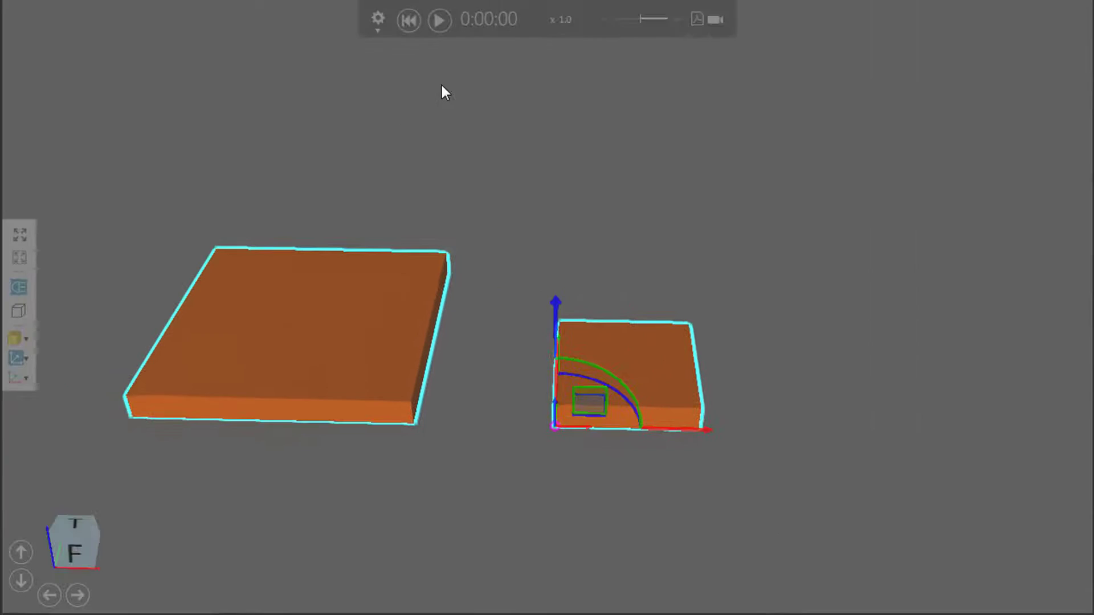
left_click(440, 21)
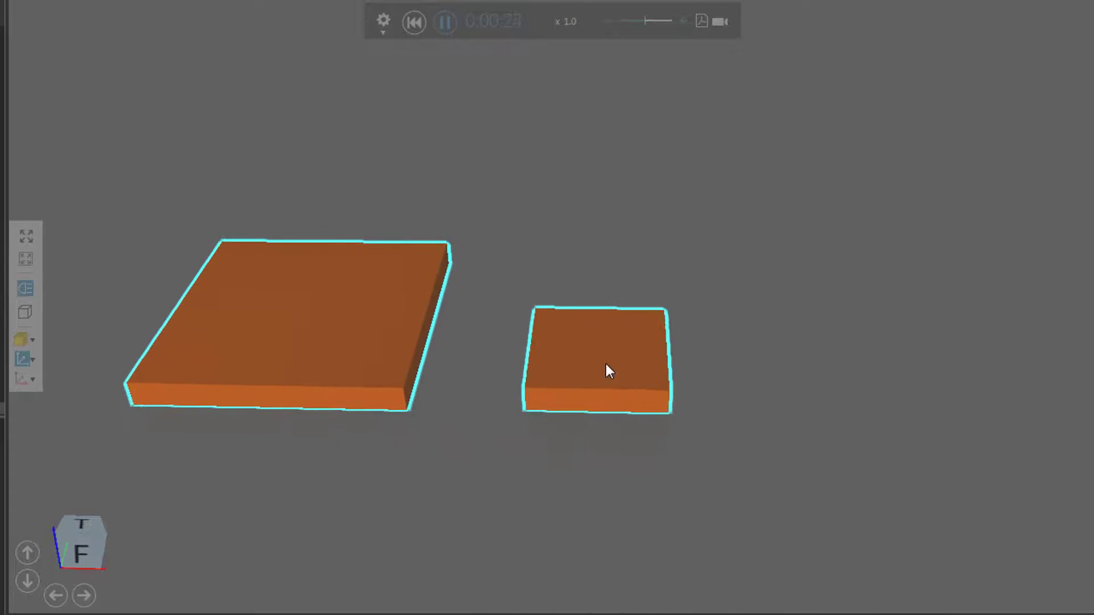
left_click(414, 22)
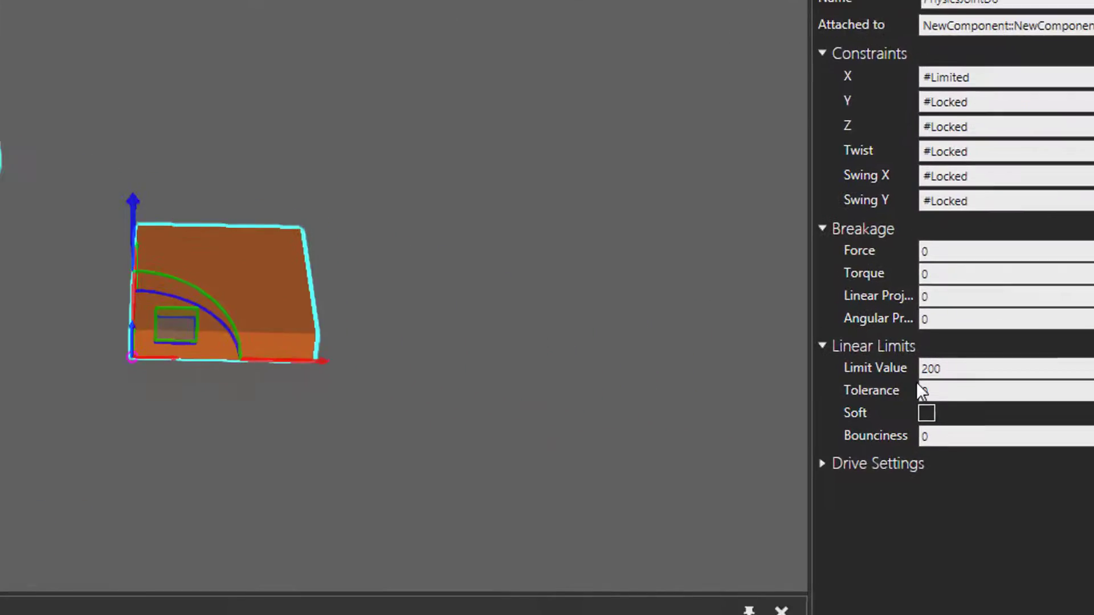
Set the joint's linear limit value to 50 mm and make the limit soft with Spring 500 and Damping 20
double_click(1093, 434)
type("50")
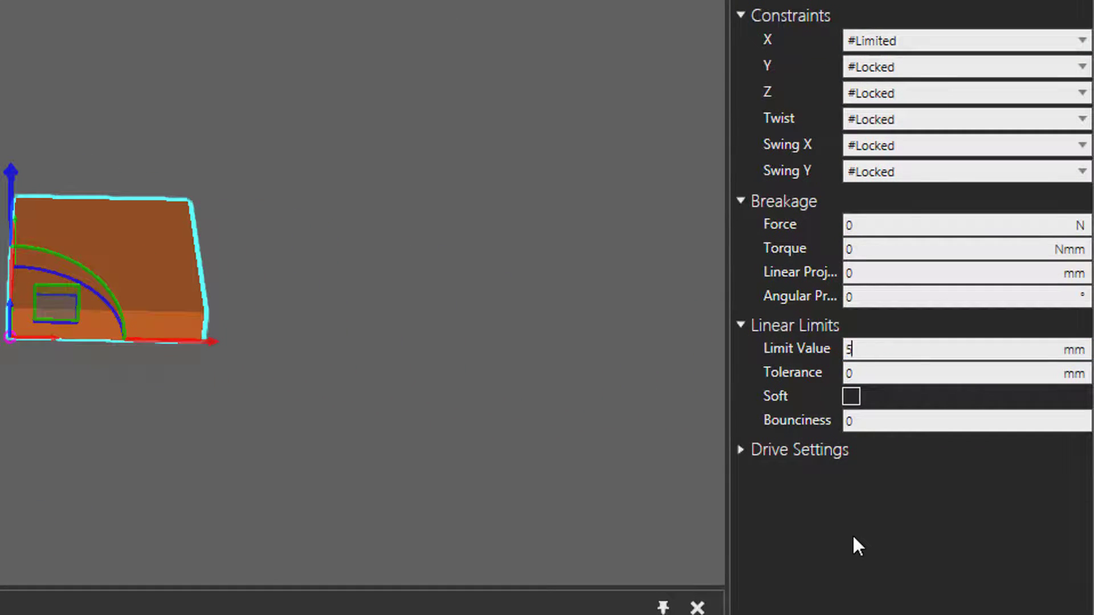
left_click(851, 397)
left_click(865, 420)
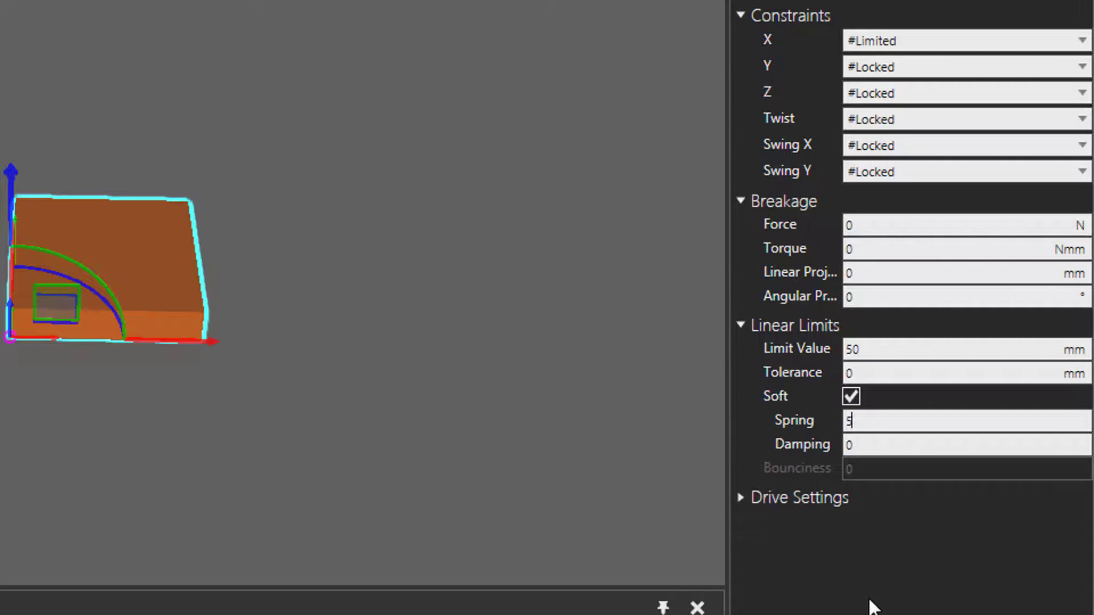
type("500")
key("Return")
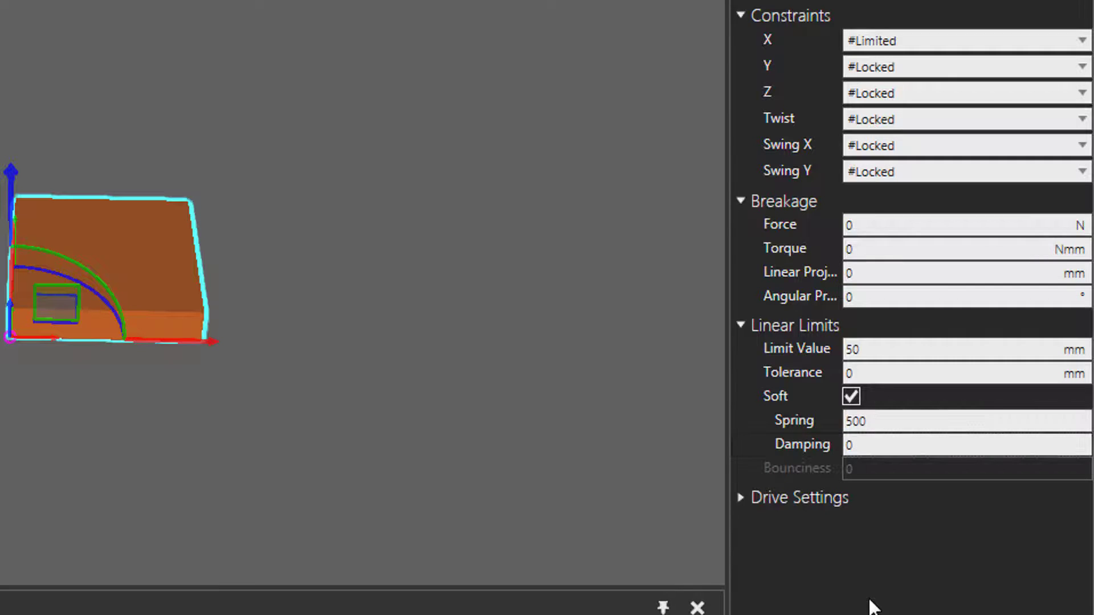
key("Tab")
type("20")
key("Return")
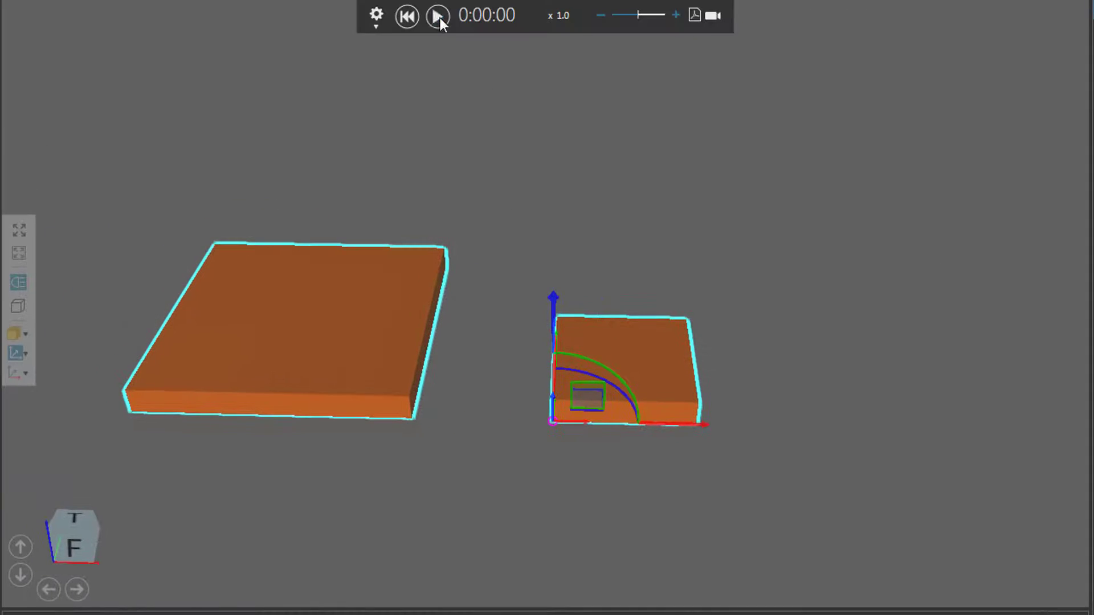
Run the simulation, pull the smaller block to test the joint's soft limit, and reset the simulation
left_click(438, 17)
left_click_drag(634, 354, 621, 405)
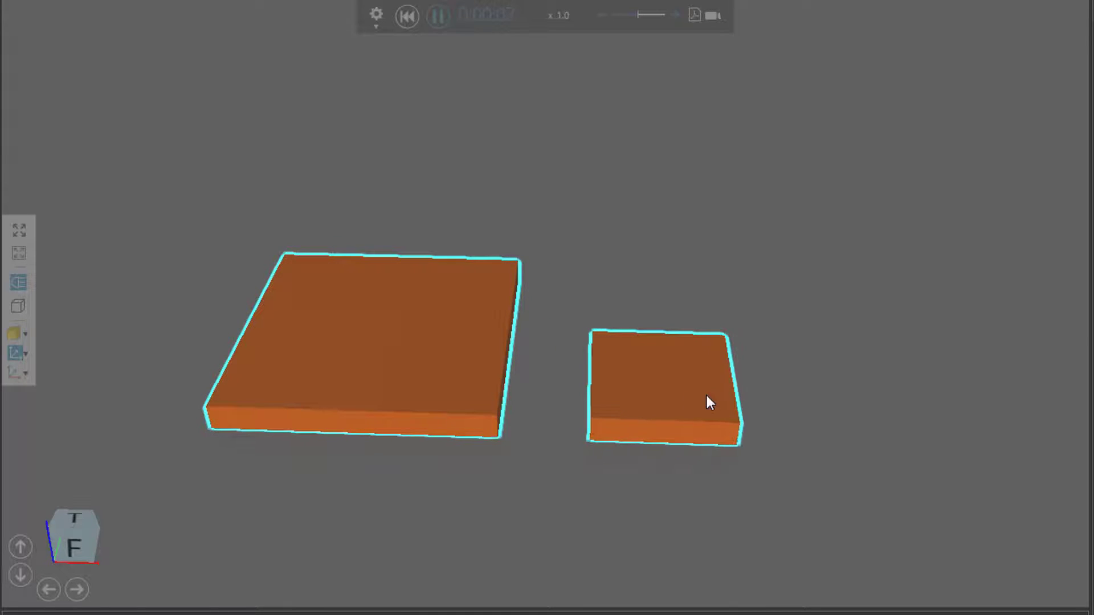
scroll(558, 490, "up", 3)
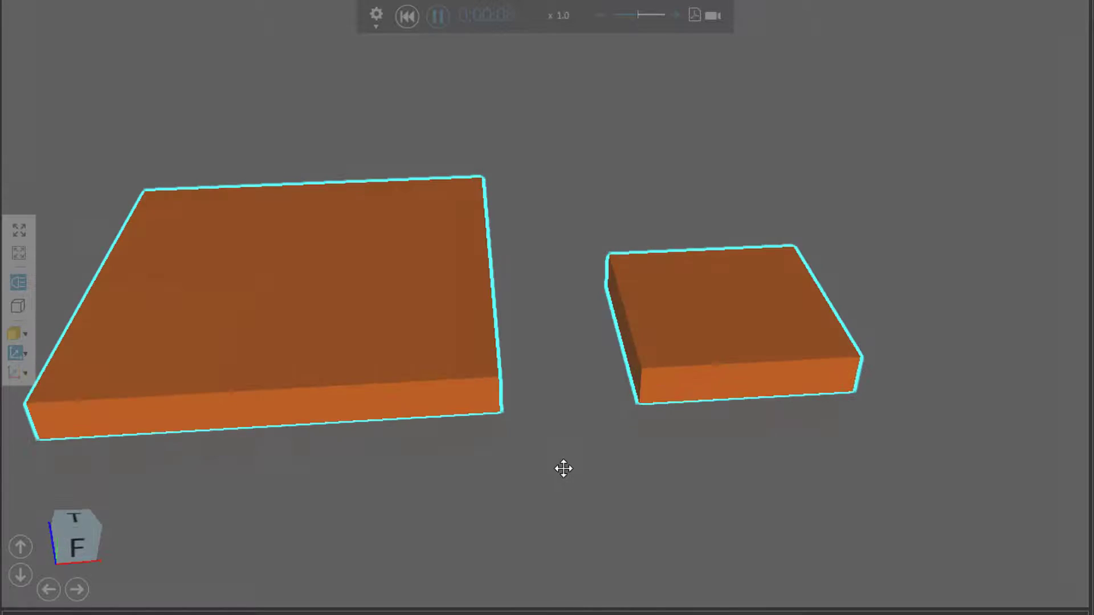
scroll(552, 466, "up", 2)
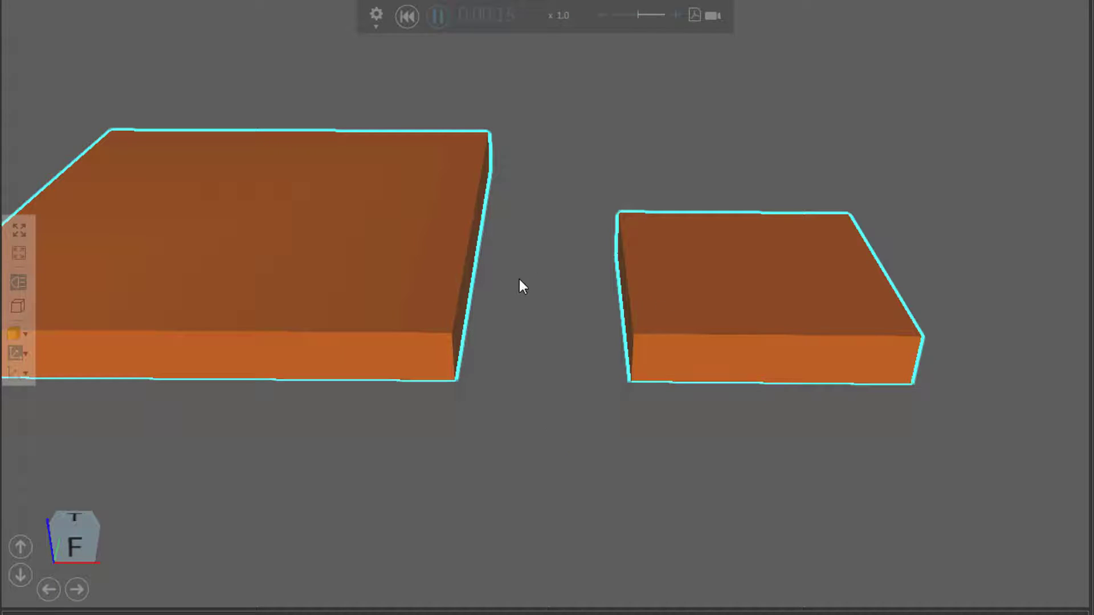
left_click(406, 16)
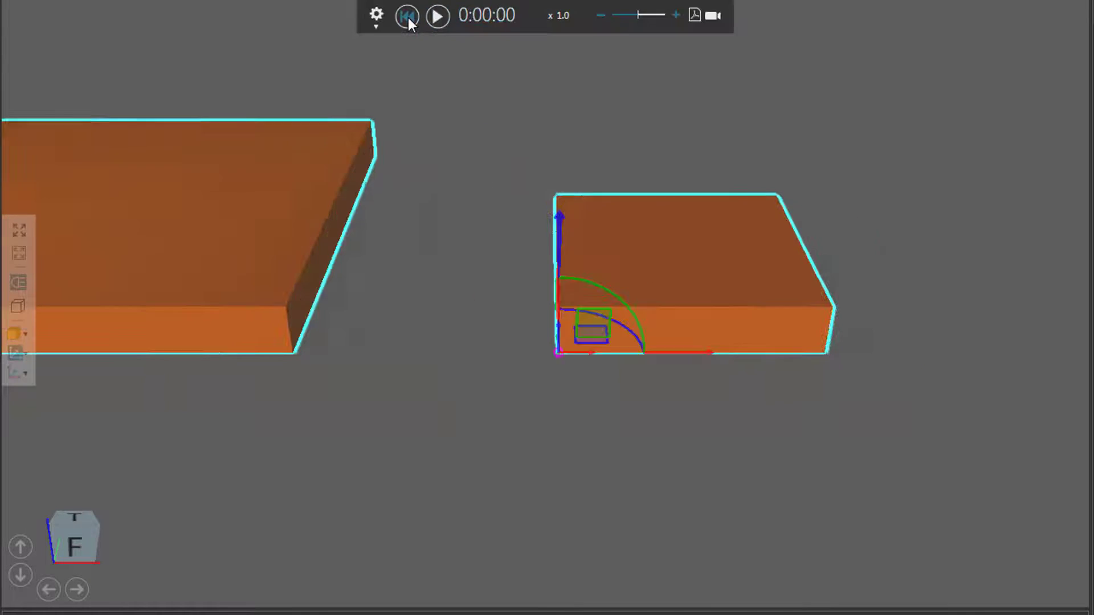
Add a physics cable behavior to Link_1
scroll(552, 161, "up", 3)
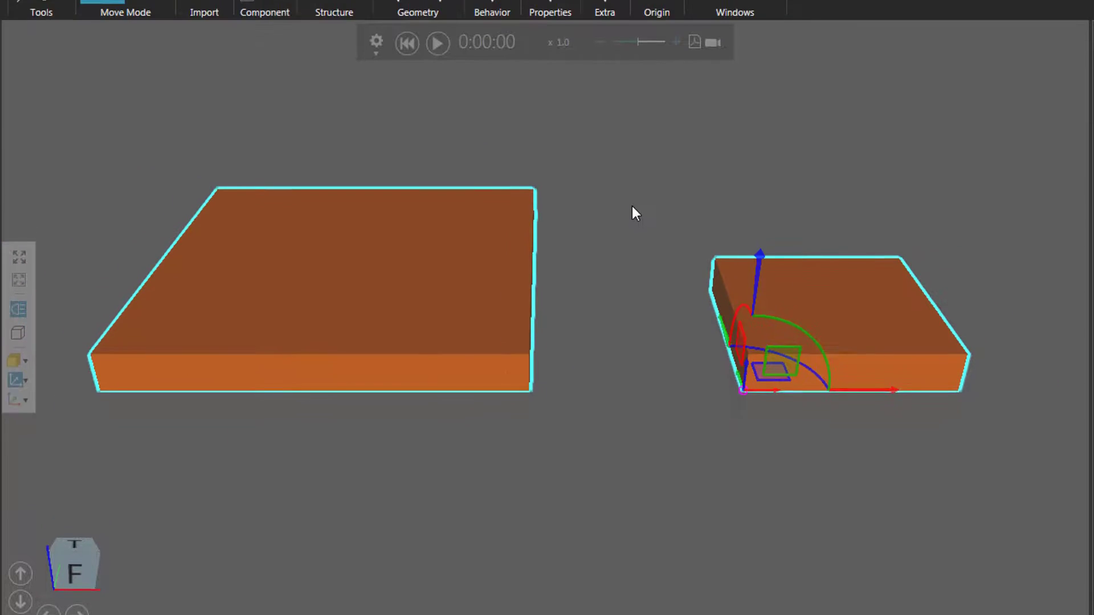
left_click(491, 85)
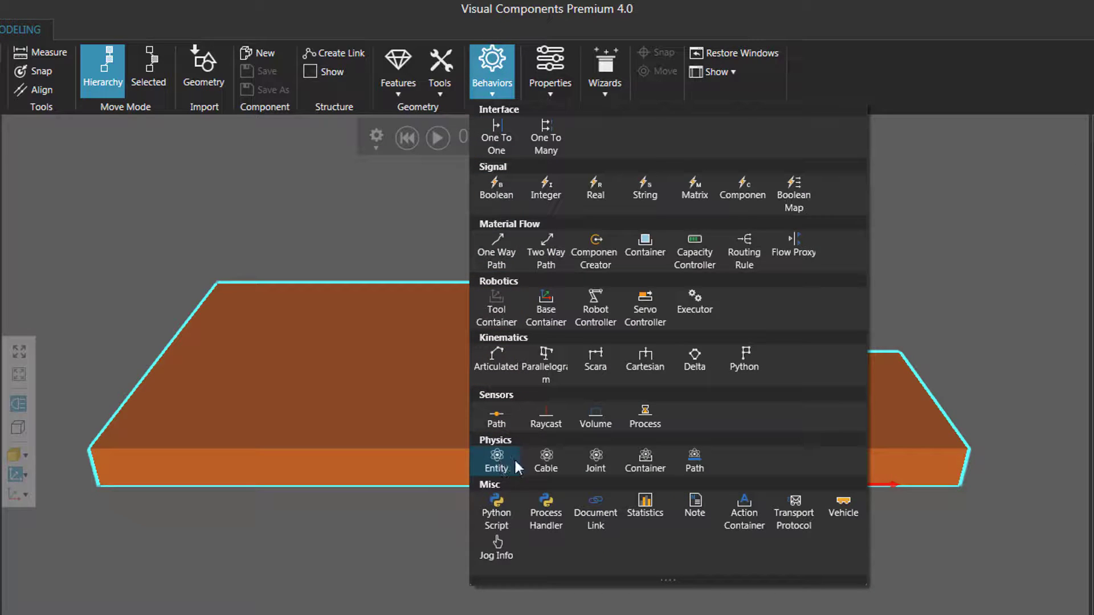
left_click(545, 461)
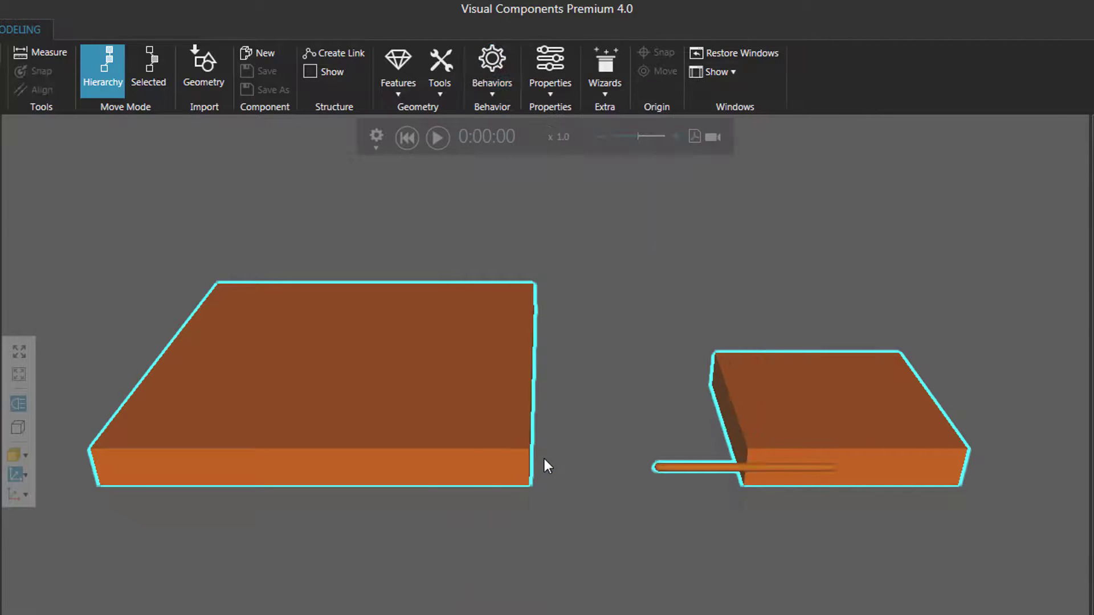
Snap the cable's Pin_1 onto the side face of the larger block that faces the smaller block
scroll(616, 493, "up", 4)
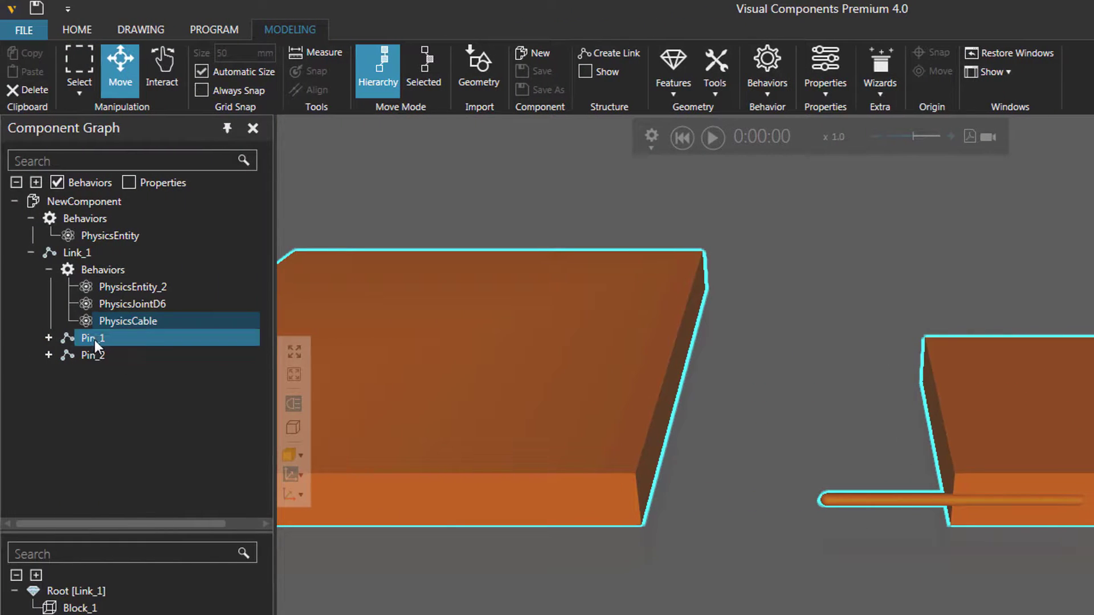
left_click(91, 337)
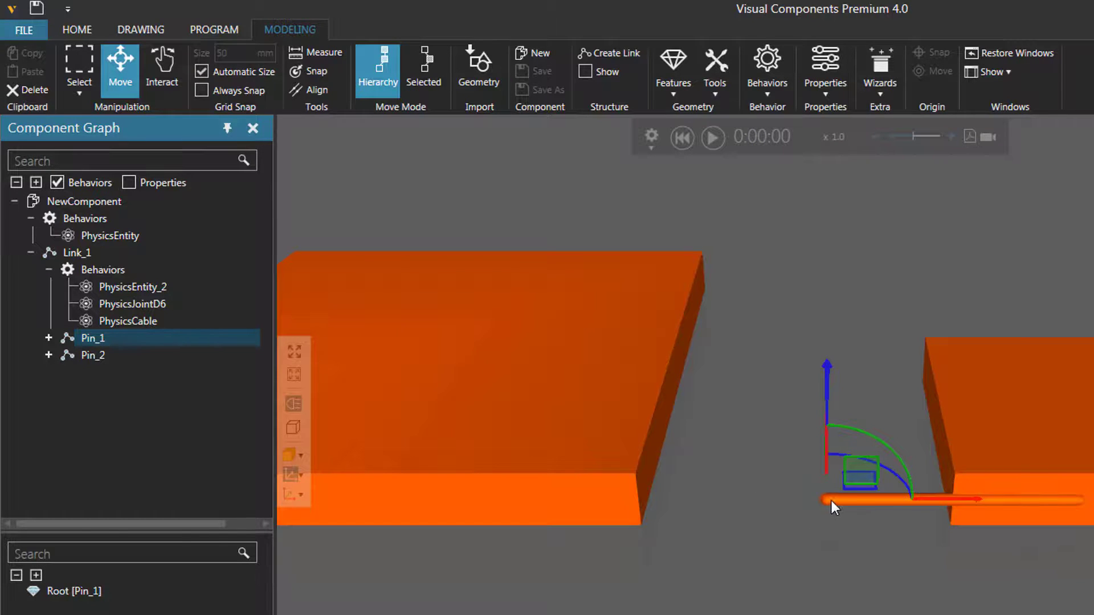
left_click(315, 69)
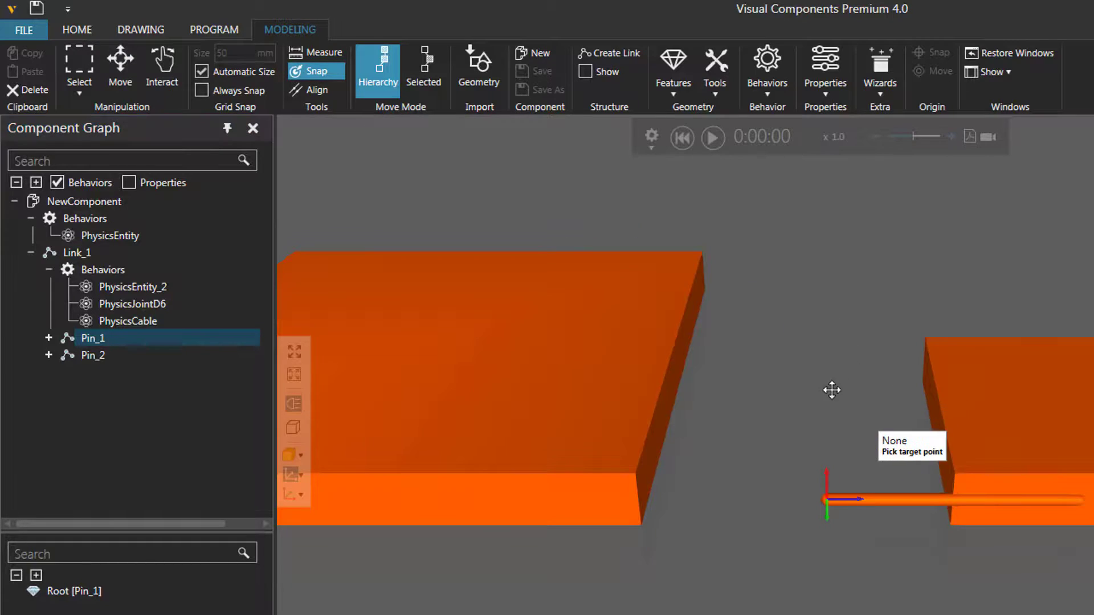
right_click_drag(830, 391, 818, 378)
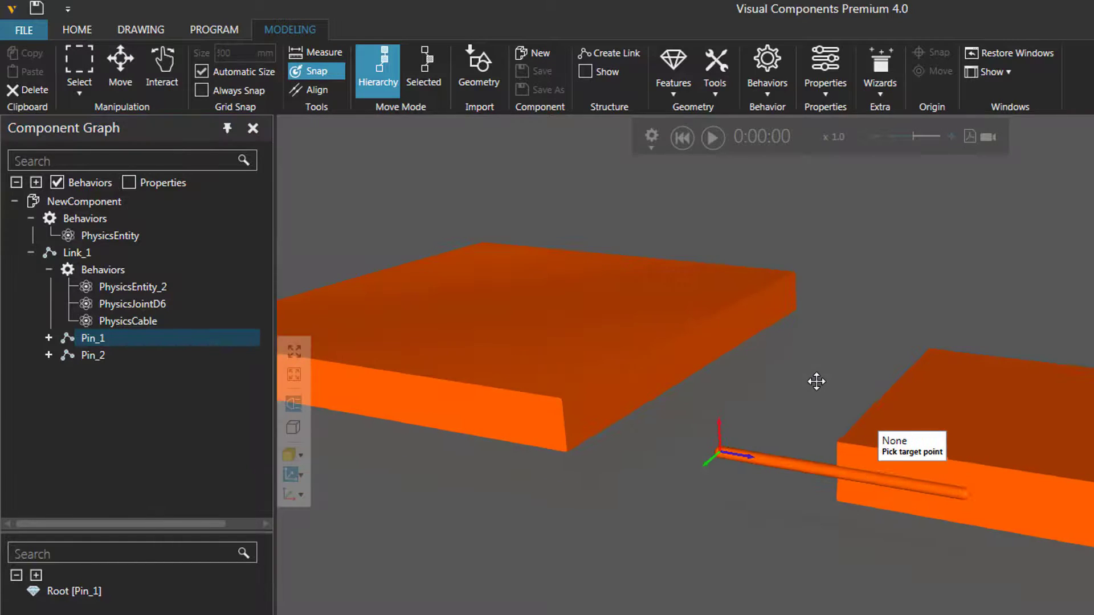
left_click(600, 401)
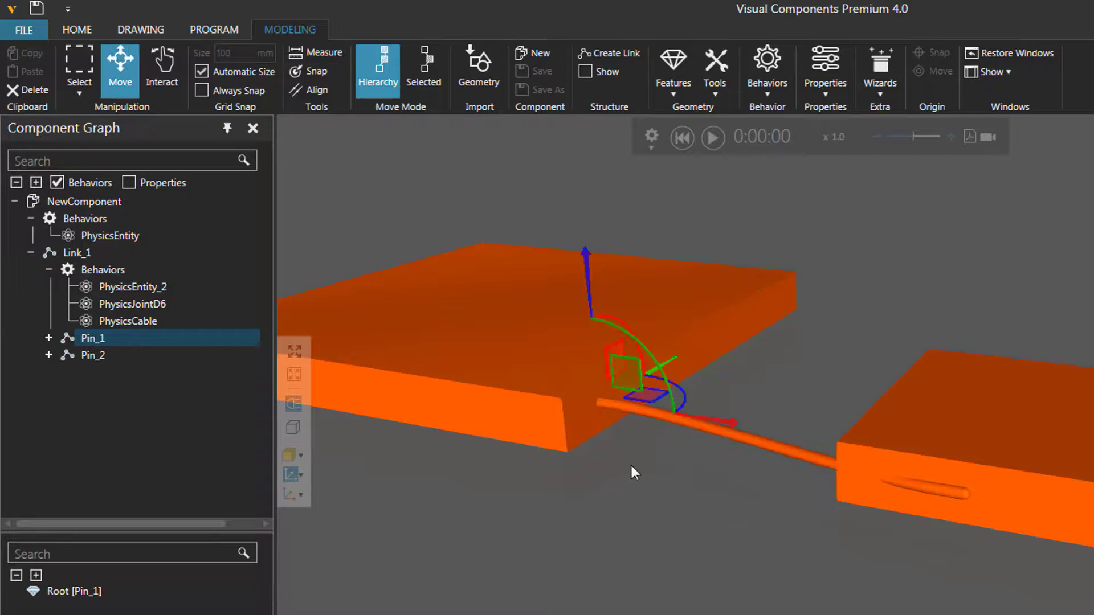
Snap the cable's Pin_2 onto the side face of the smaller block that faces the larger block
right_click_drag(638, 478, 651, 483)
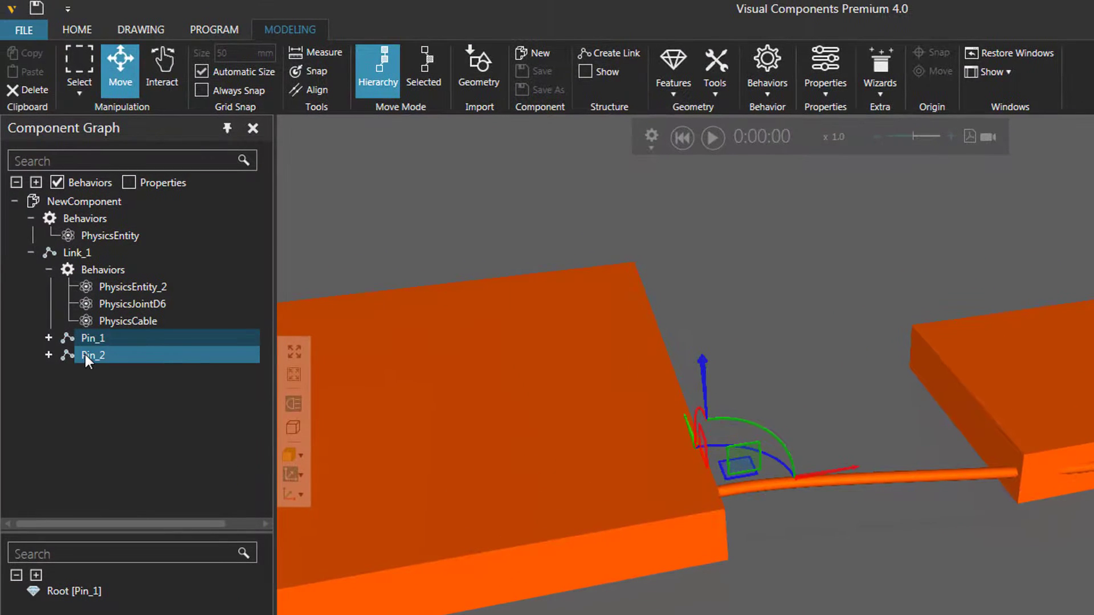
left_click(84, 355)
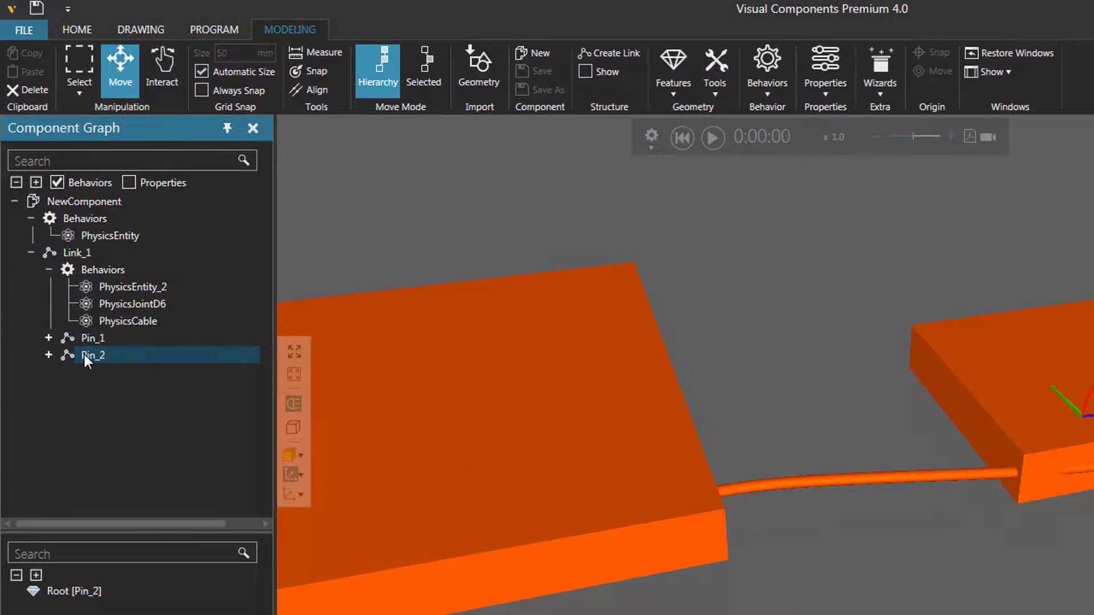
left_click(319, 72)
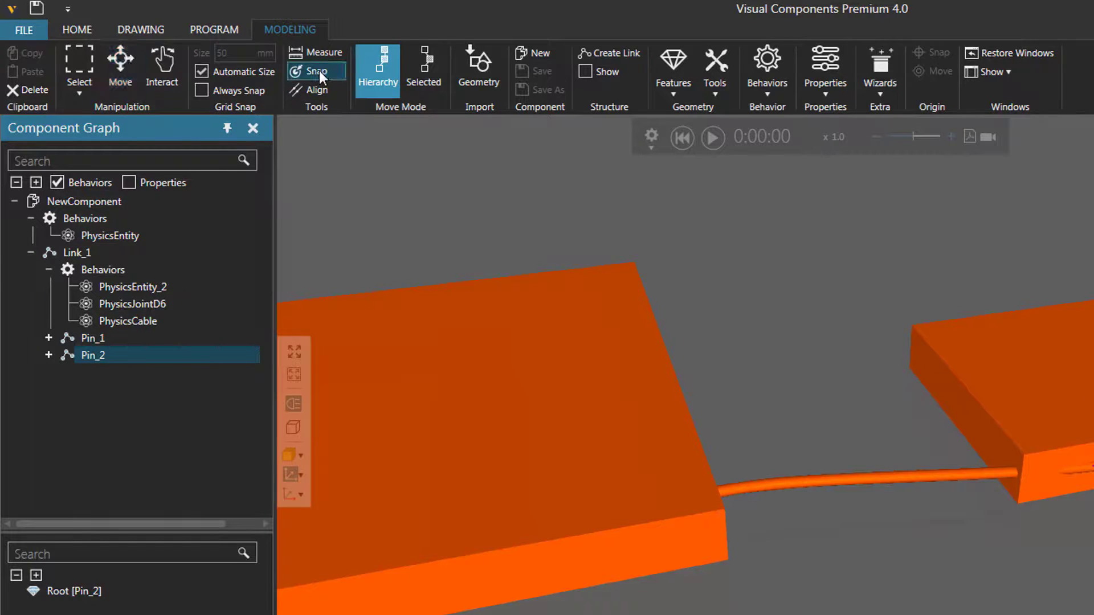
left_click(995, 447)
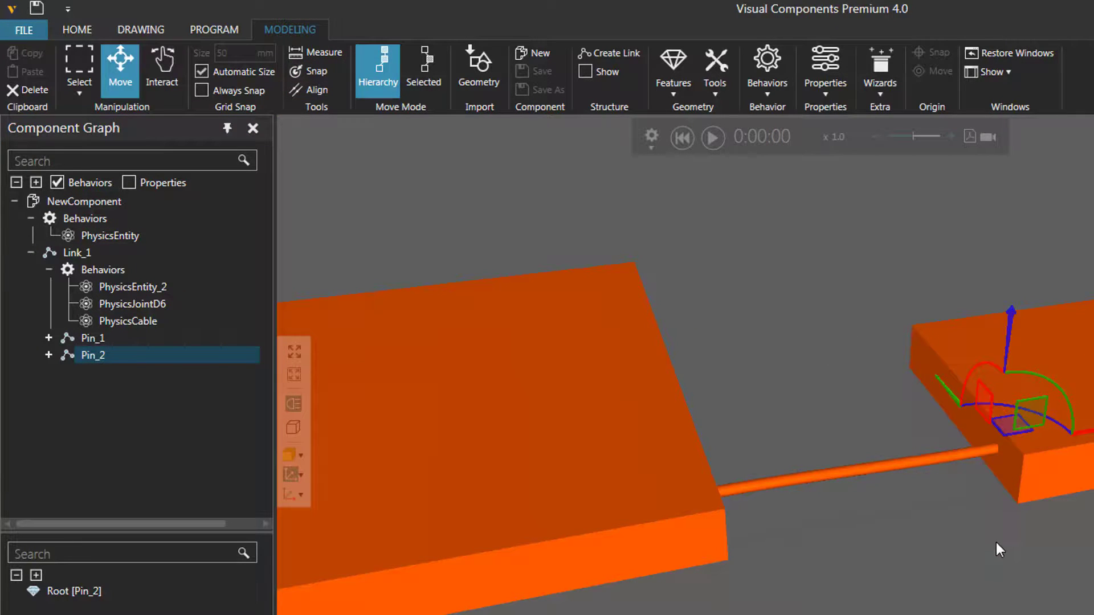
Attach the physics cable's Node 1 to NewComponent and Node 2 to Link_1, and check the cable in a short simulation run
right_click_drag(995, 544, 984, 542)
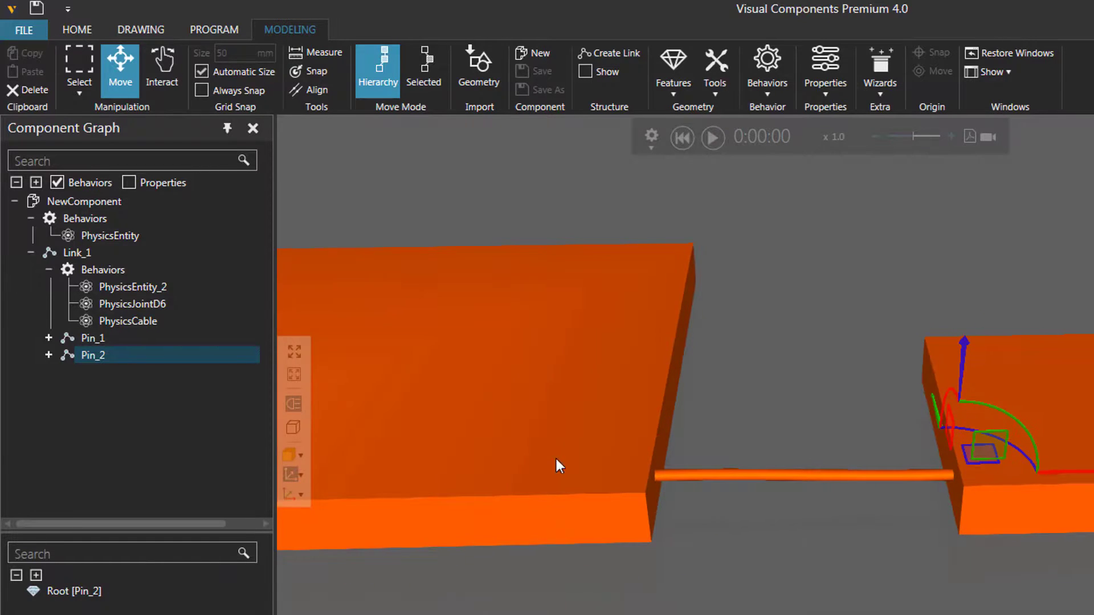
left_click(151, 320)
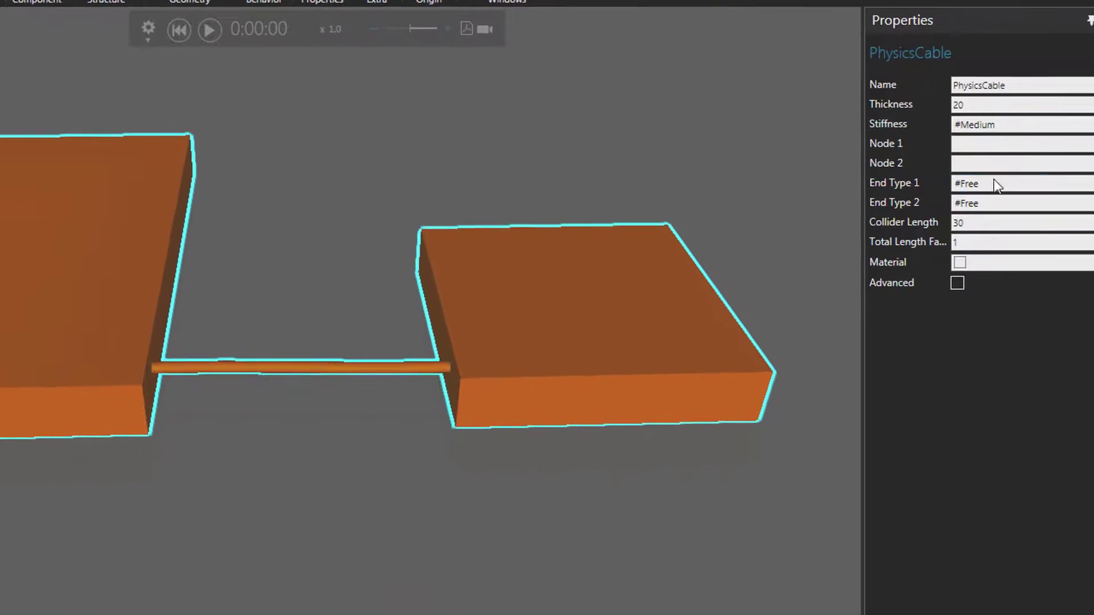
left_click(1059, 135)
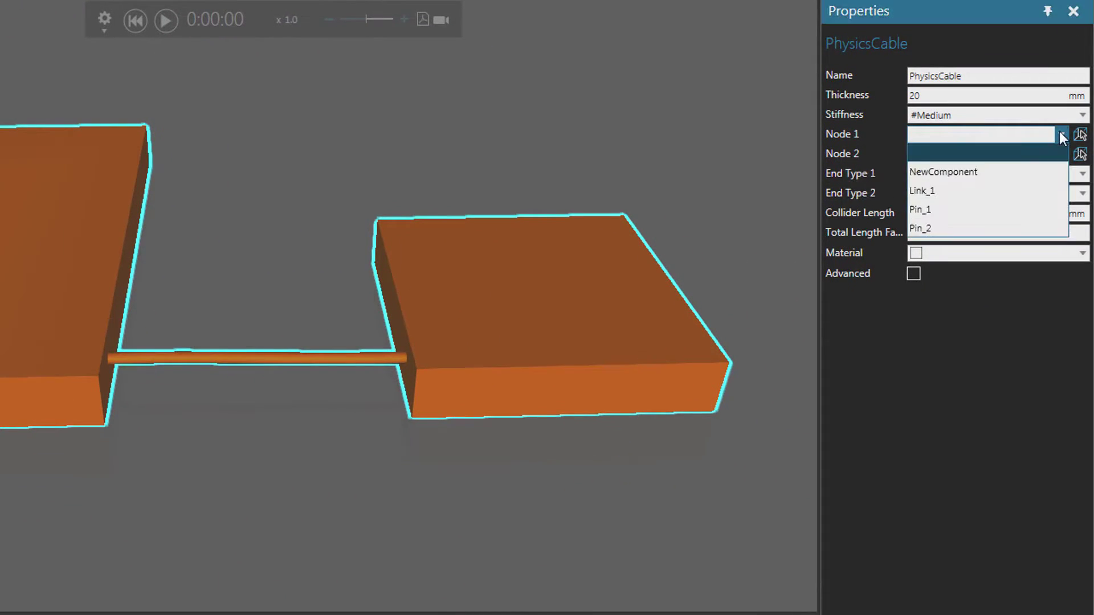
left_click(979, 172)
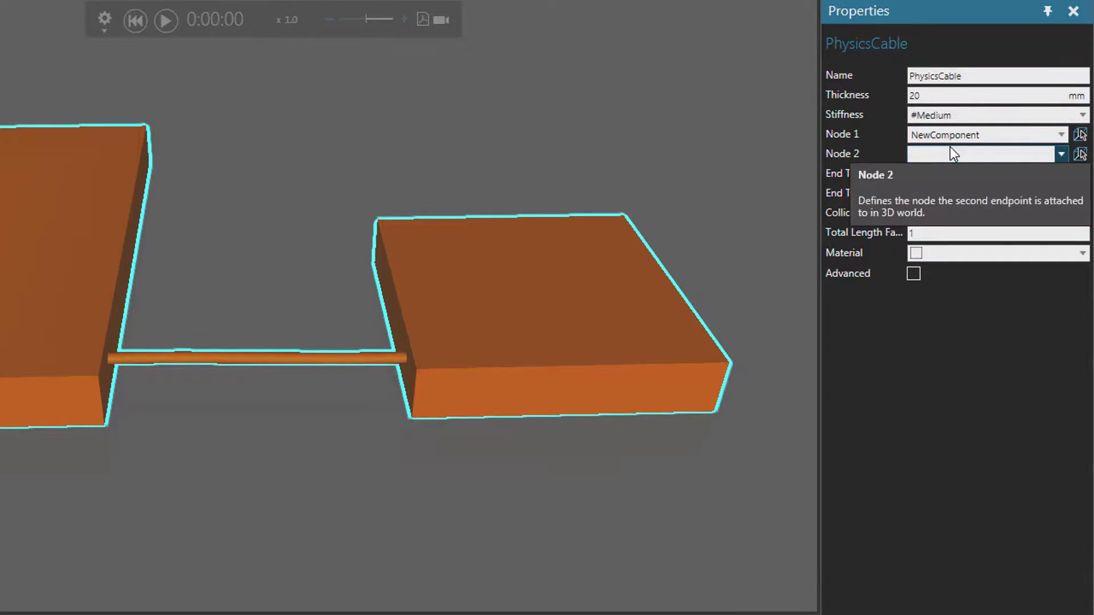
left_click(1058, 153)
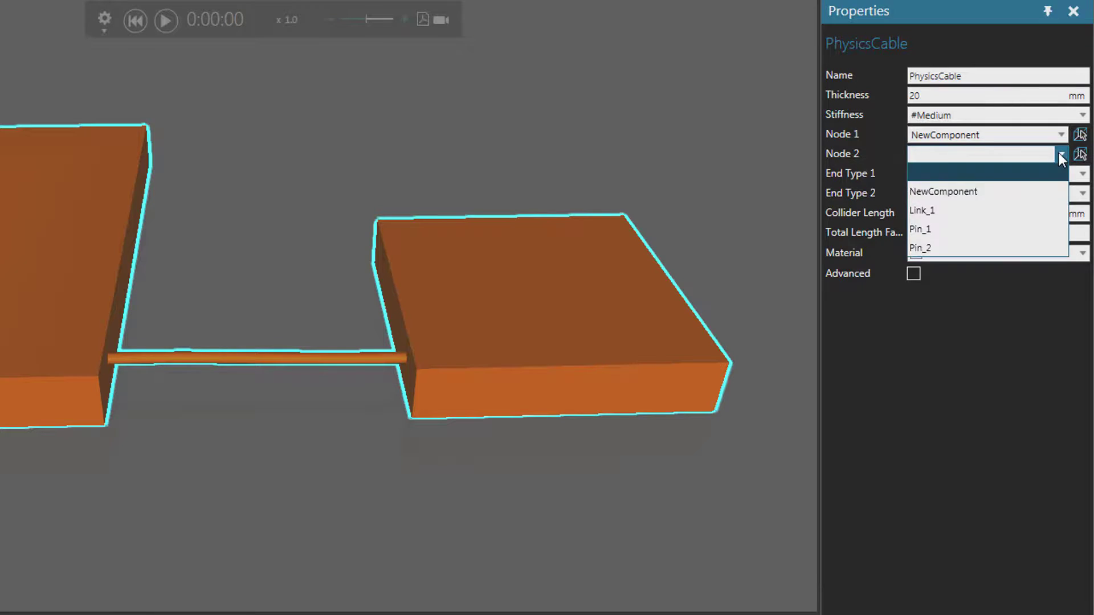
left_click(969, 208)
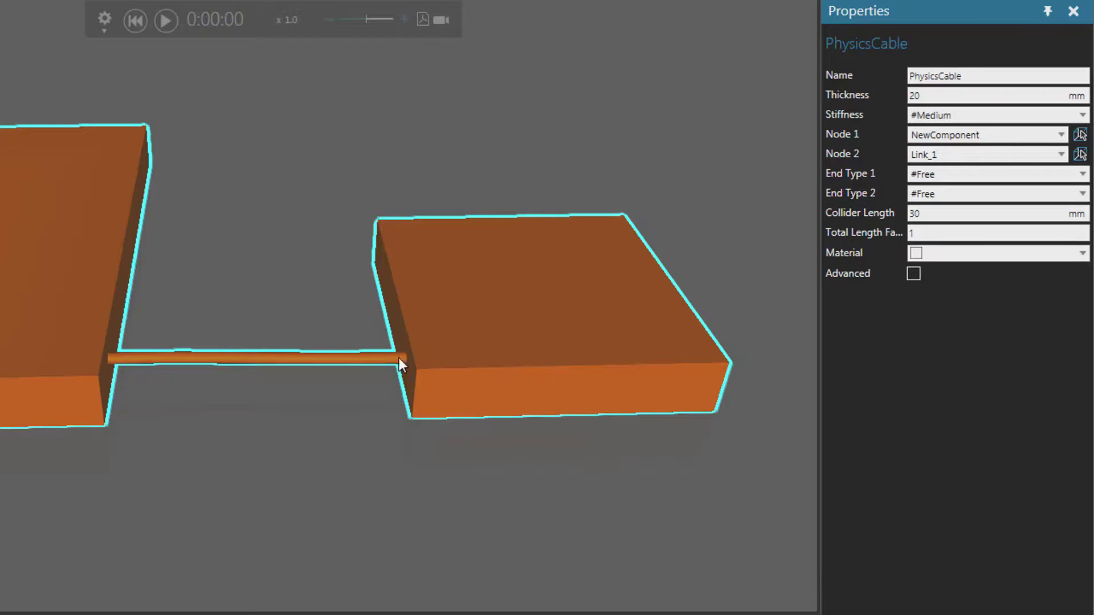
left_click(165, 21)
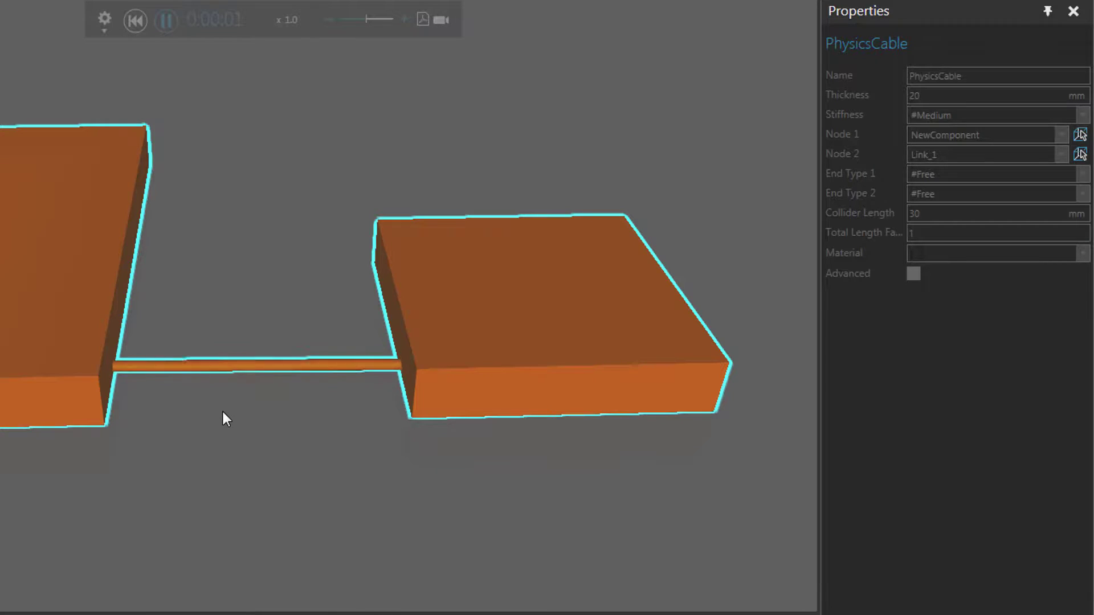
left_click(136, 21)
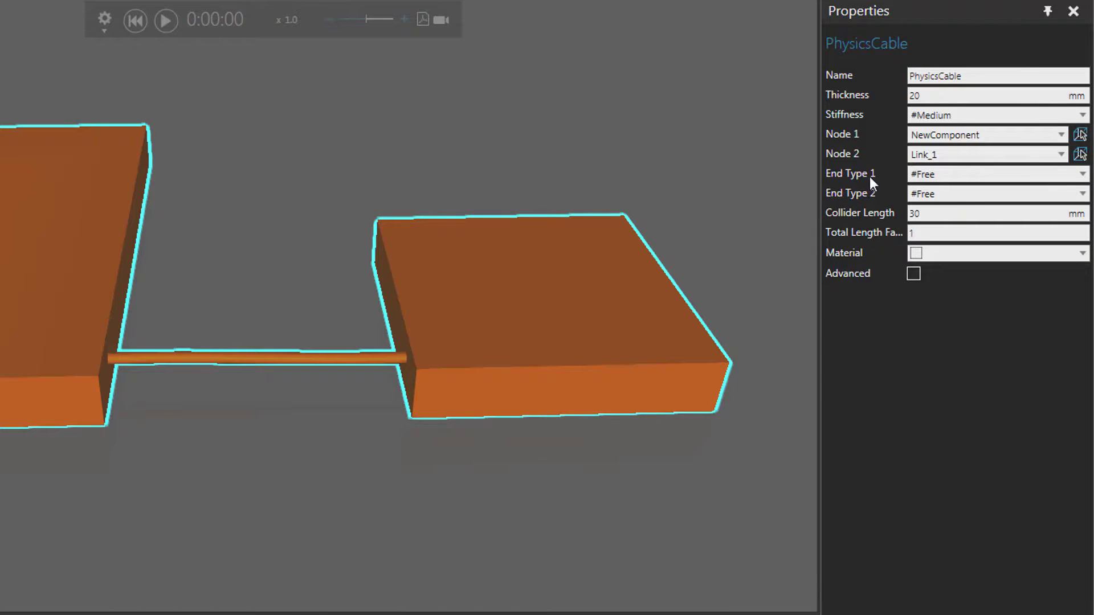
Set both End Type 1 and End Type 2 of the physics cable to Fixed
left_click(931, 175)
left_click(935, 230)
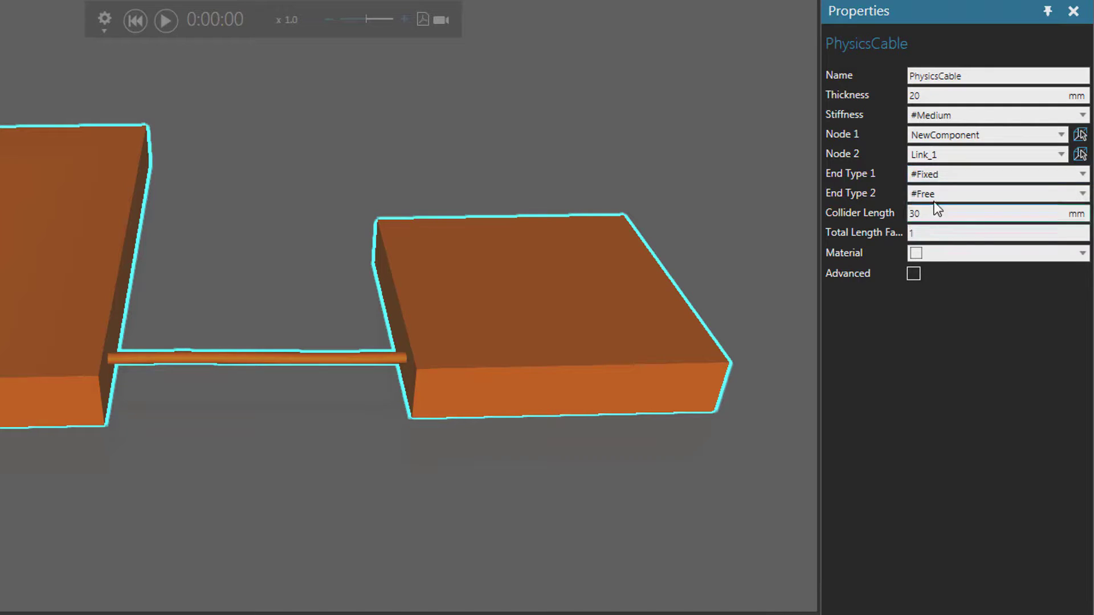
left_click(934, 197)
left_click(937, 246)
Run the simulation, pull on the blocks to test how the cable bends with fixed ends, and reset the simulation
left_click(165, 21)
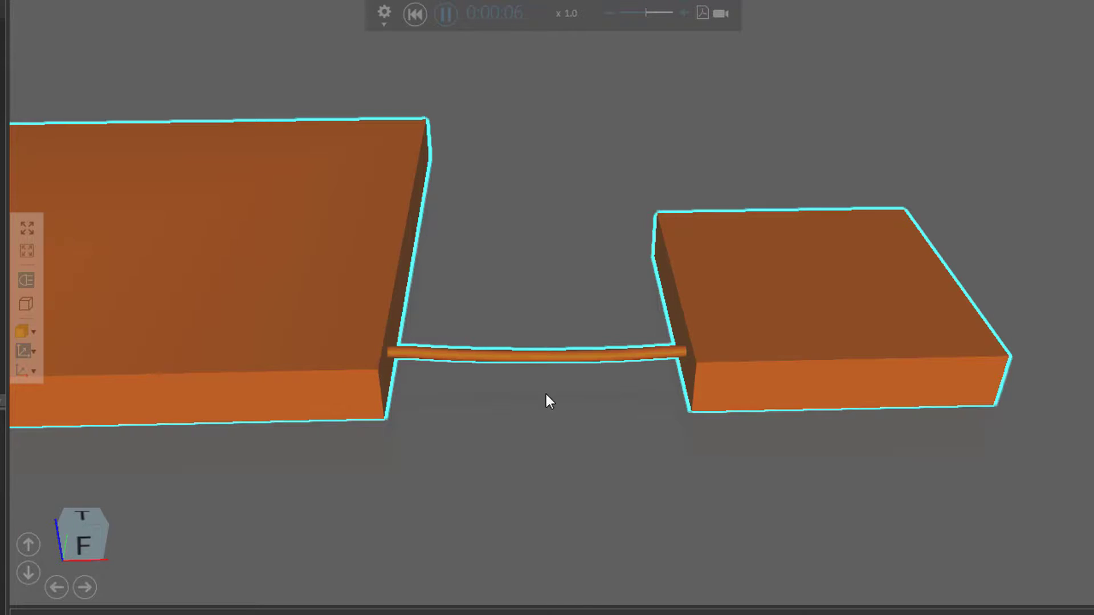
scroll(563, 387, "down", 5)
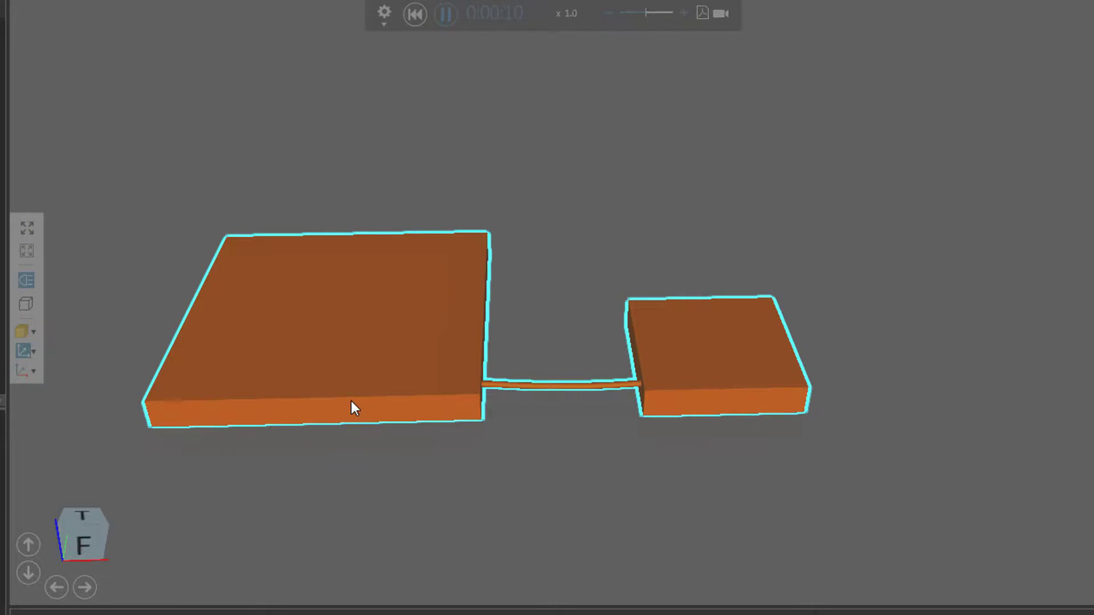
middle_click_drag(351, 401, 340, 262)
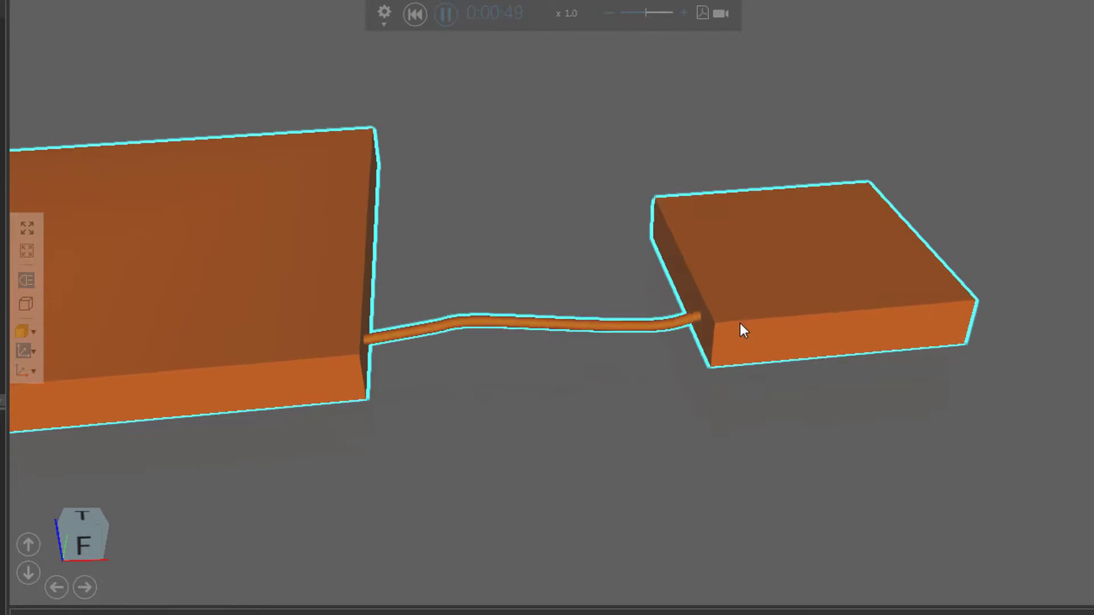
left_click(415, 14)
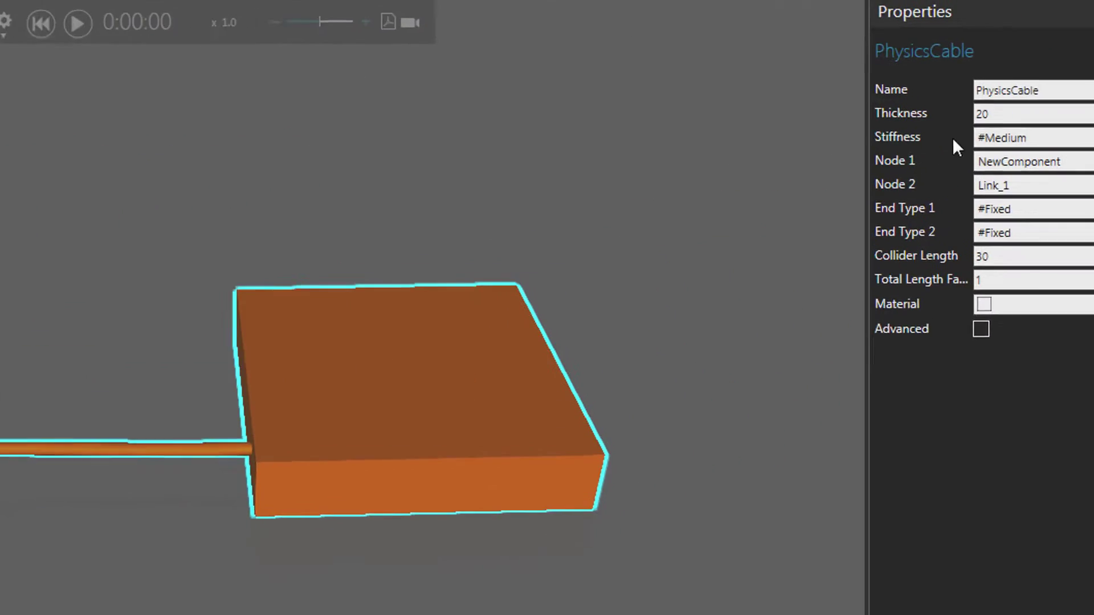
Set the physics cable's stiffness to High and its collider length to 50 mm
left_click(1073, 138)
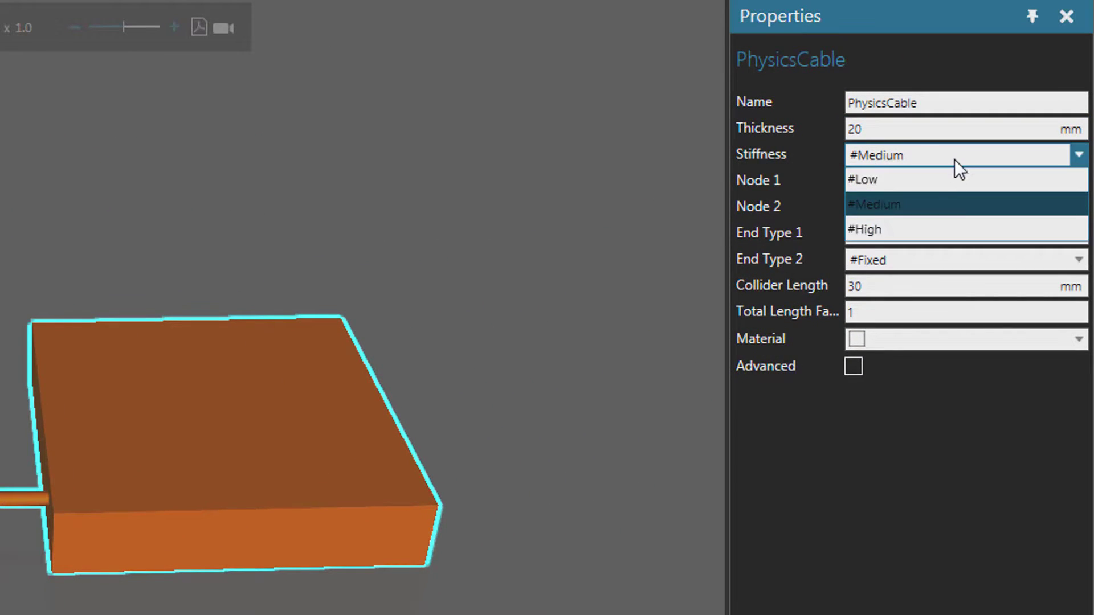
left_click(900, 229)
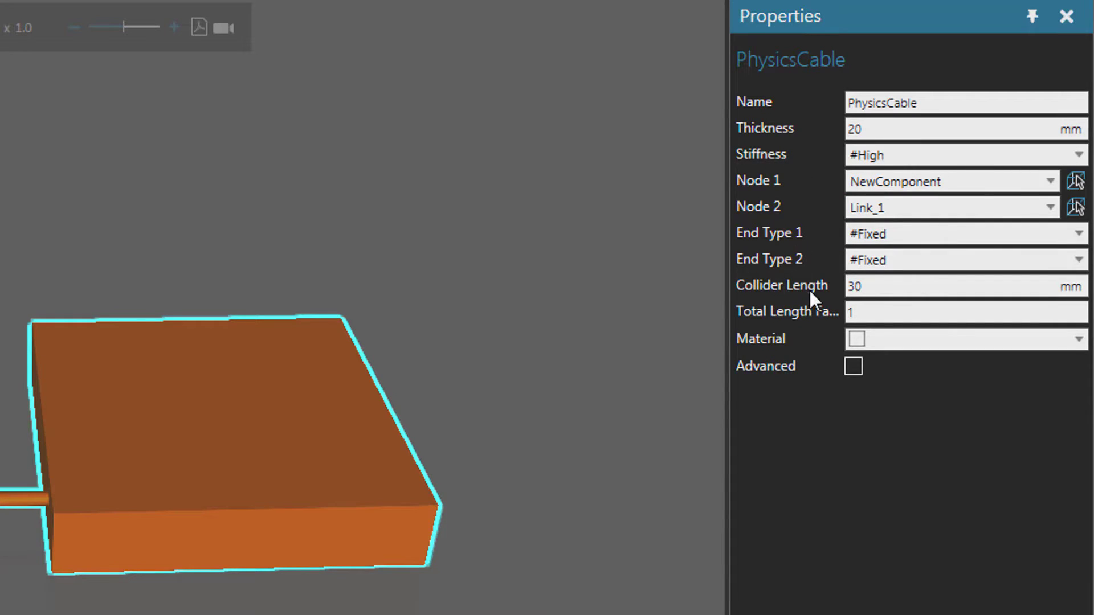
left_click(886, 285)
type("5")
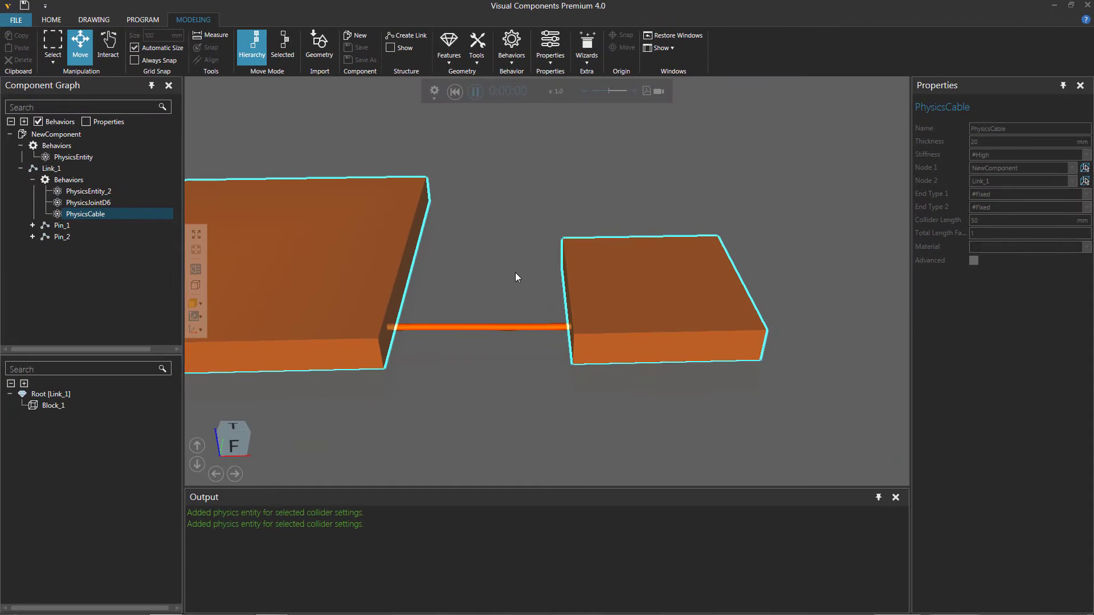
Pull the smaller block in the running simulation to test the behavior of the high-stiffness cable
left_click_drag(608, 316, 657, 279)
right_click_drag(658, 279, 467, 331)
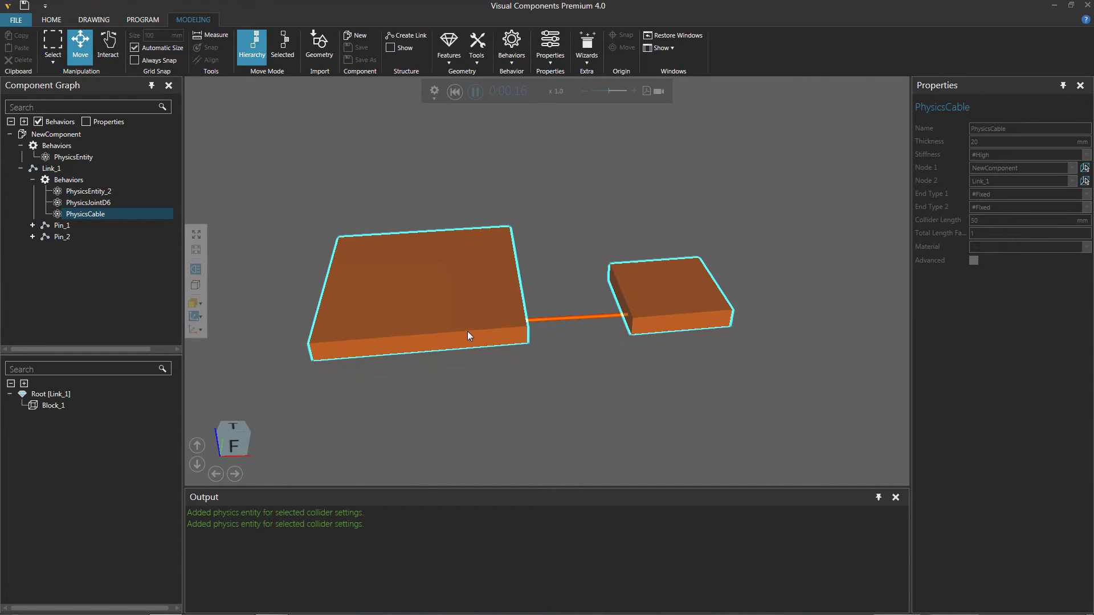
right_click_drag(608, 397, 605, 392)
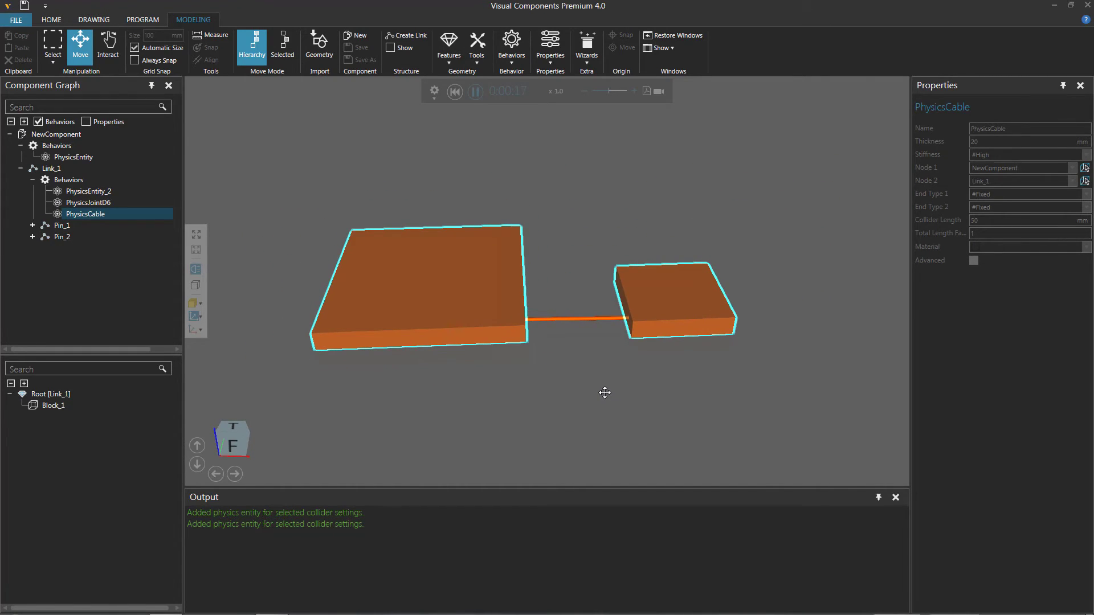